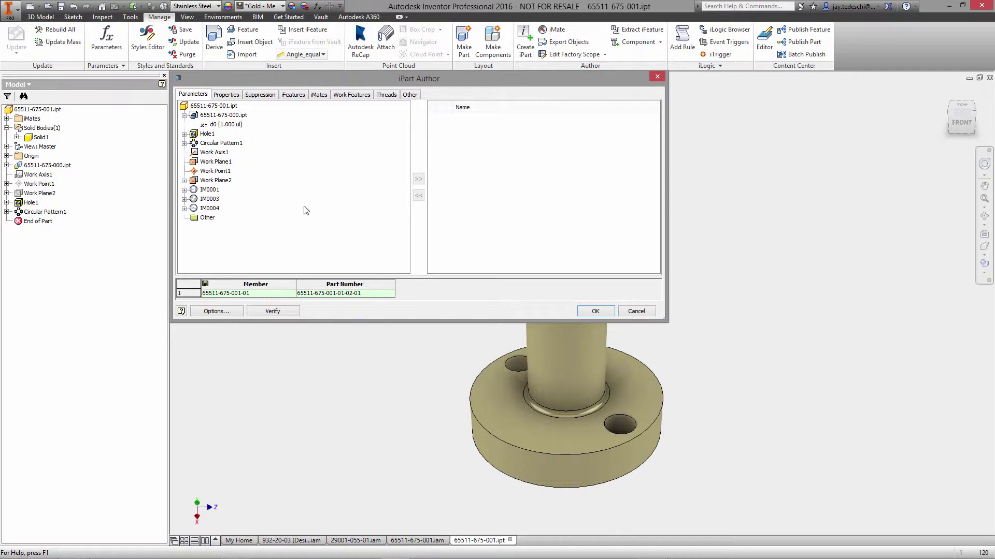
- Add the Circular Pattern1 instance count parameter d14 as a column in the iPart table
left_click_drag(420, 278, 419, 262)
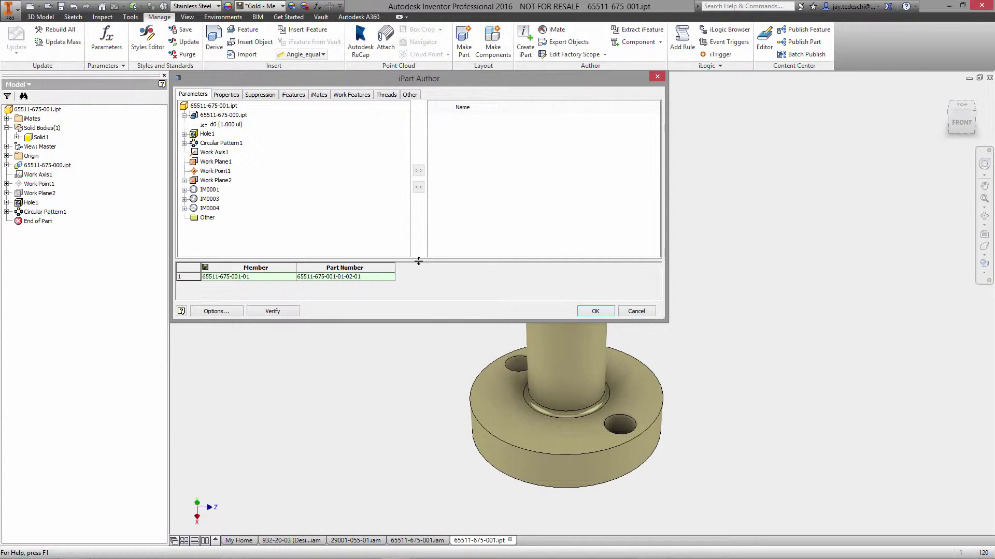
left_click(184, 143)
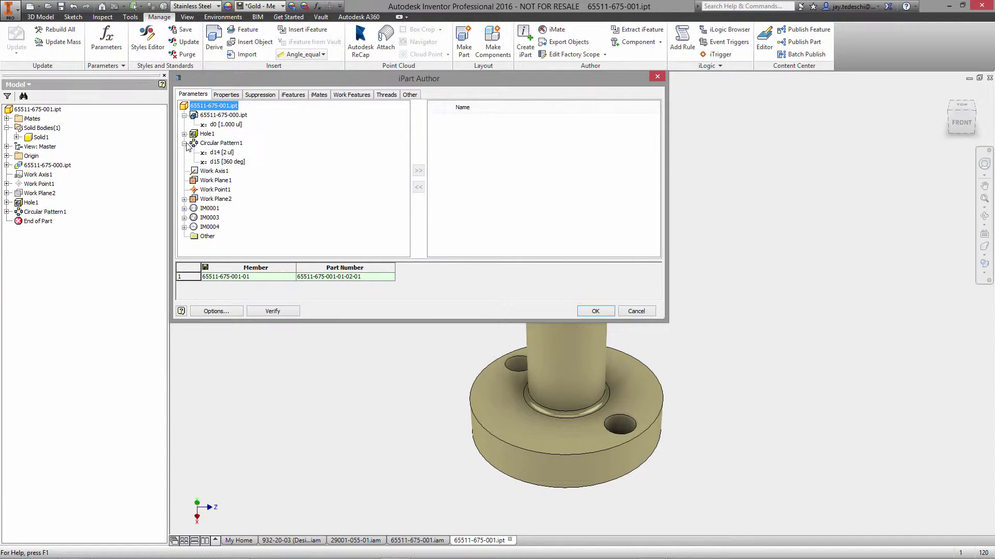
left_click(225, 153)
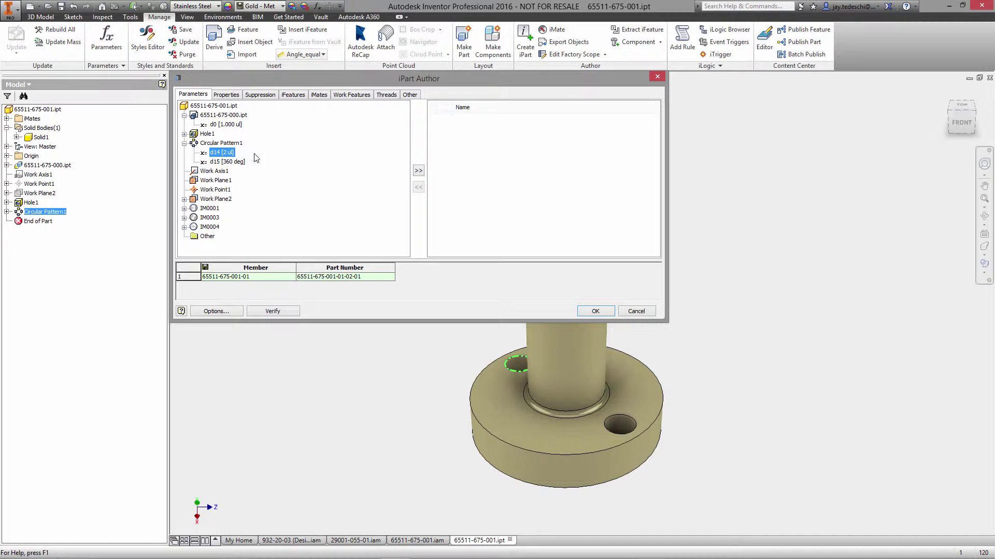
left_click(419, 172)
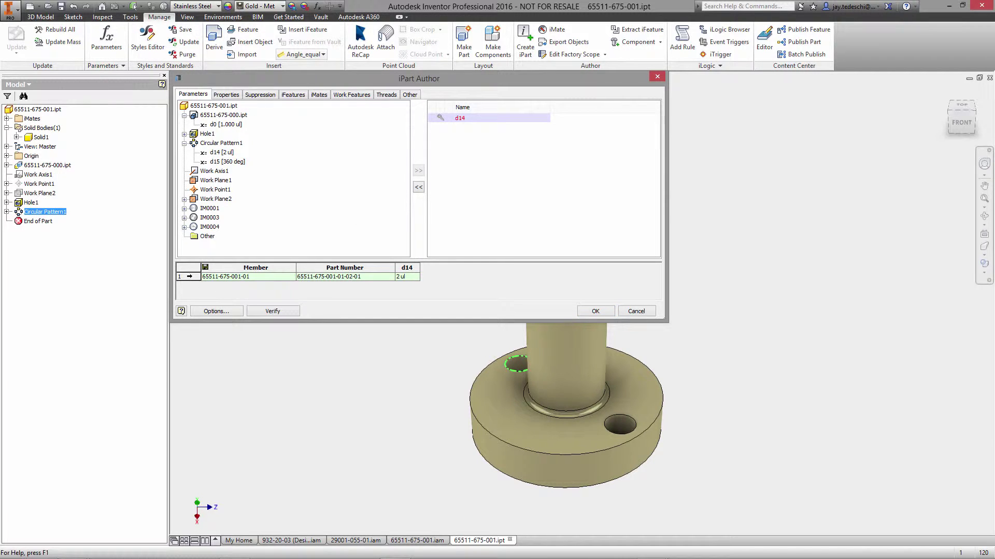
- Insert a second member row, edit its d14 hole count, verify the table and create the iPart
right_click(188, 280)
left_click(243, 286)
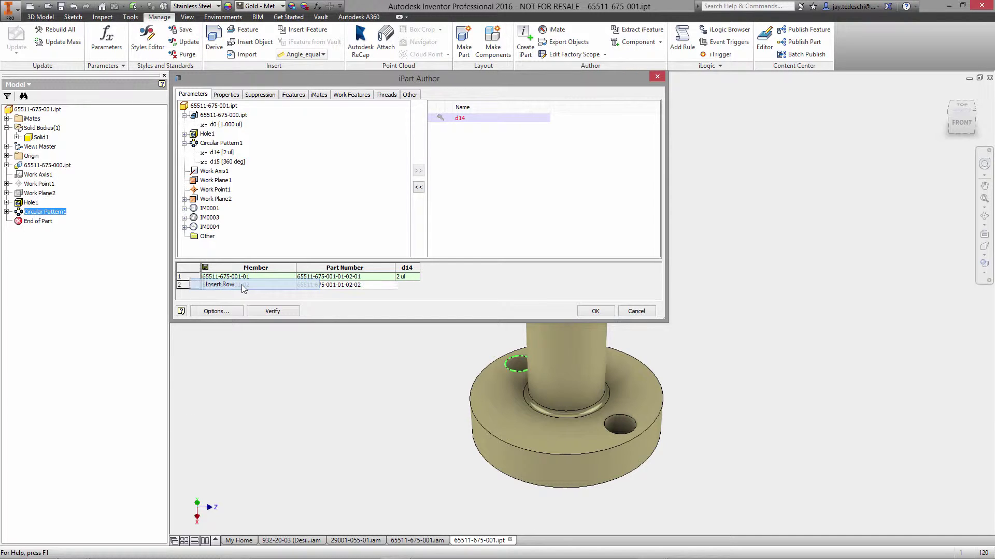
left_click(396, 286)
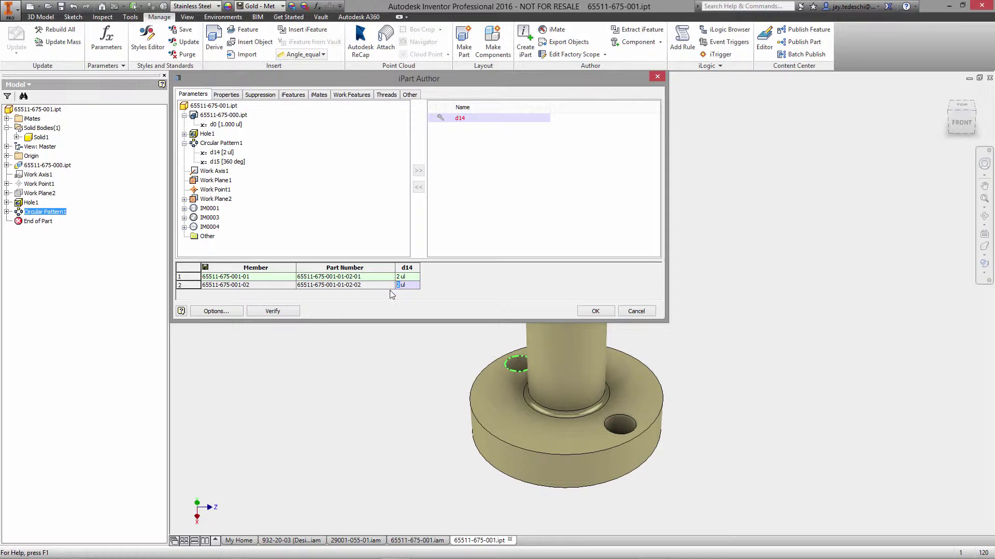
left_click(274, 313)
left_click(593, 313)
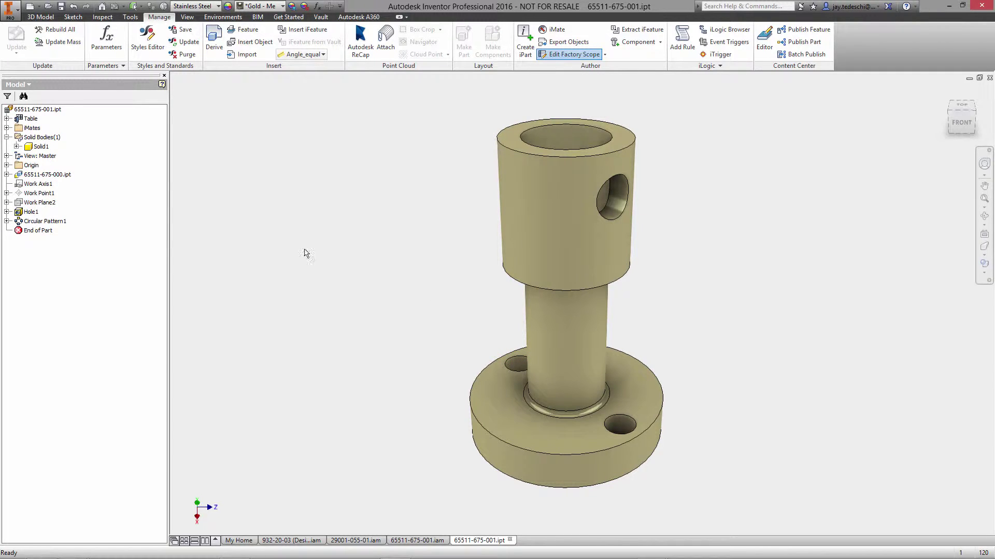
left_click(7, 119)
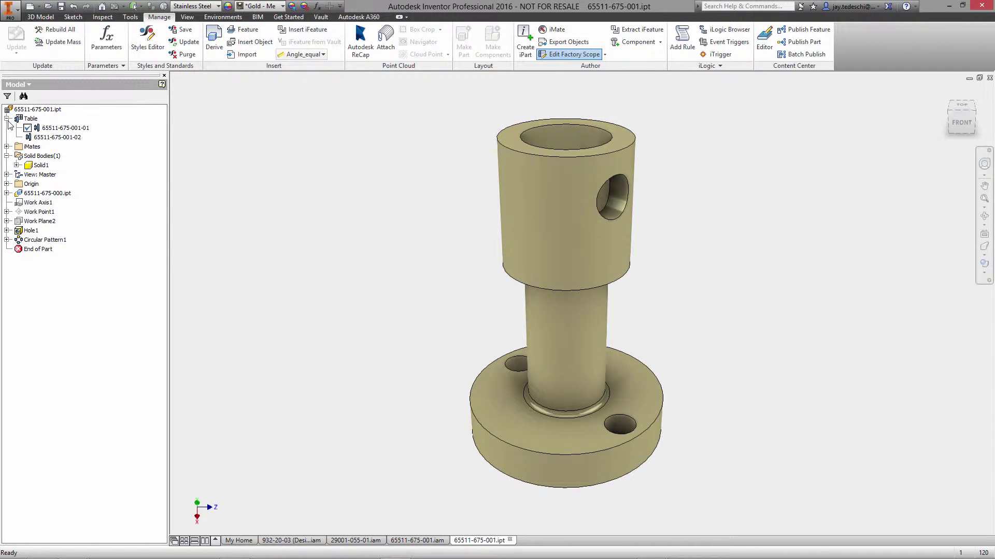
left_click(63, 138)
left_click(66, 138)
right_click(65, 139)
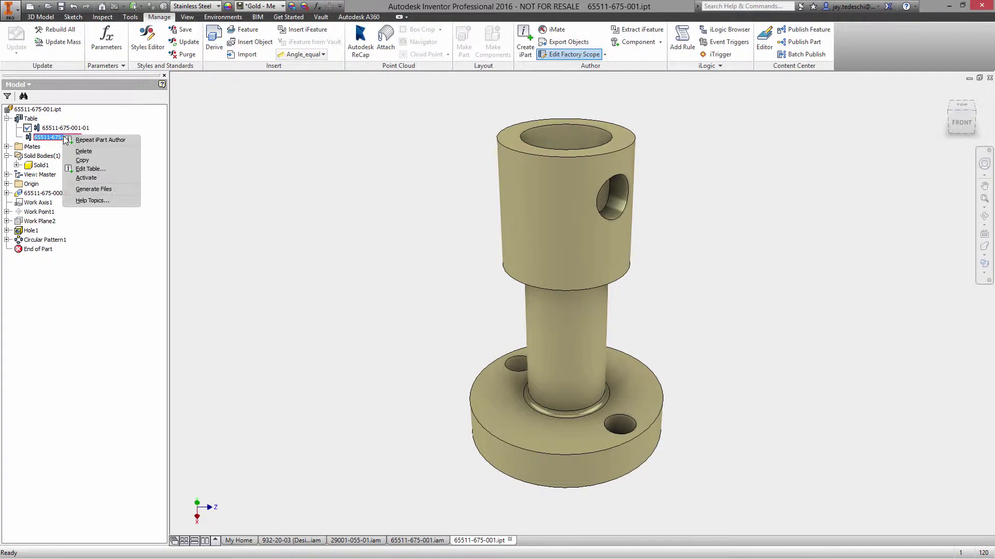
left_click(83, 176)
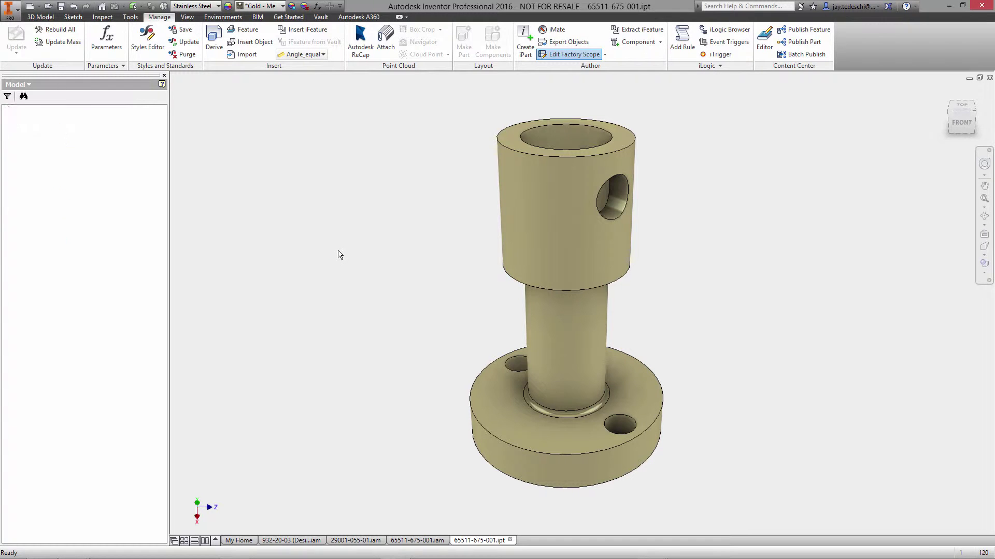
key("F6")
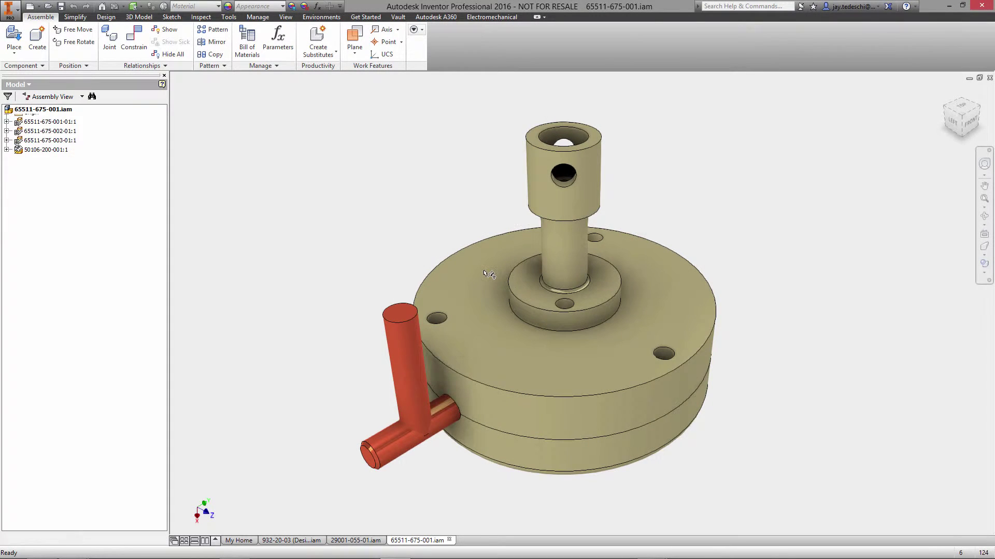
left_click(489, 274)
right_click(489, 274)
left_click(483, 238)
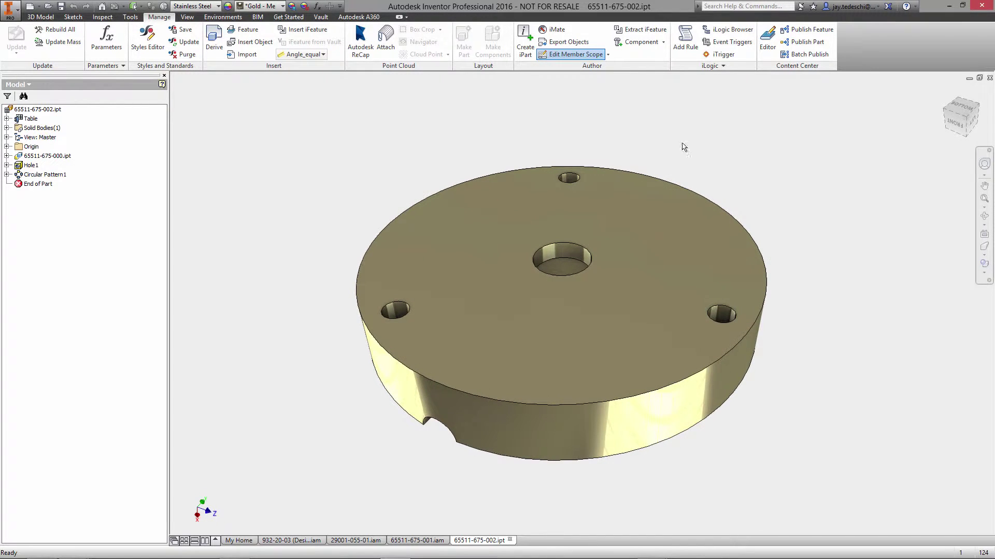
left_click(609, 57)
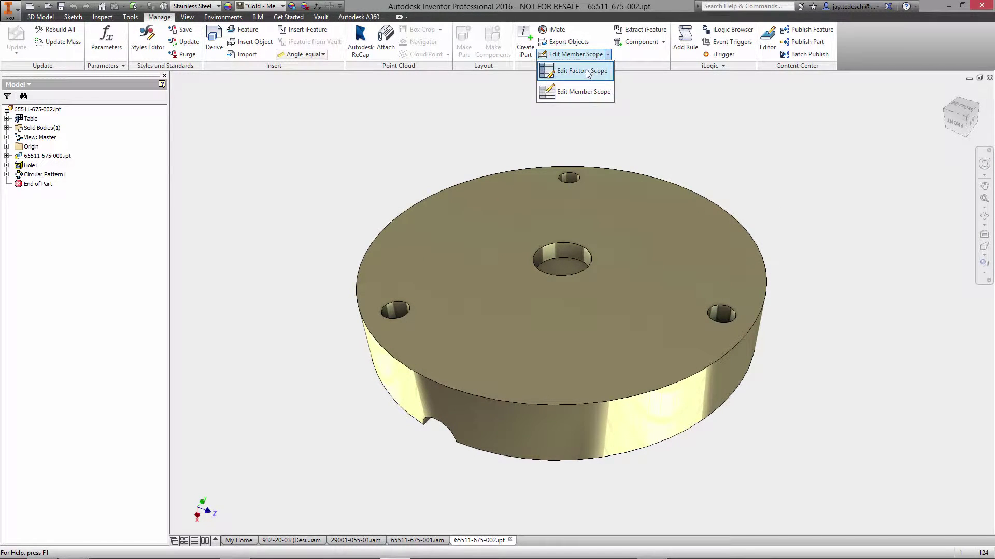
left_click(567, 78)
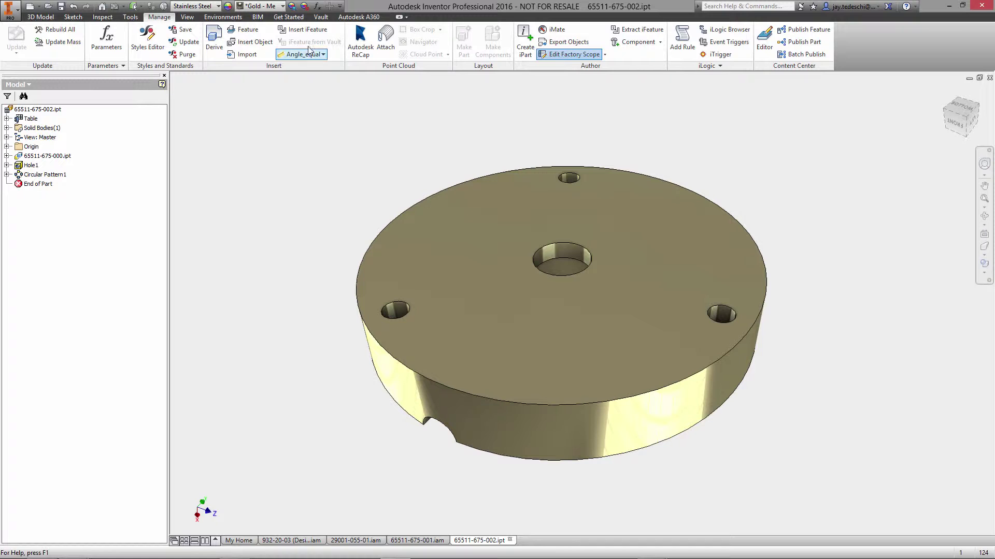
- Insert the iFeature HOLE, THRU, DIN (PIPE THREAD).ide on the disc's top face, between the central hole and the outer edge
left_click(307, 30)
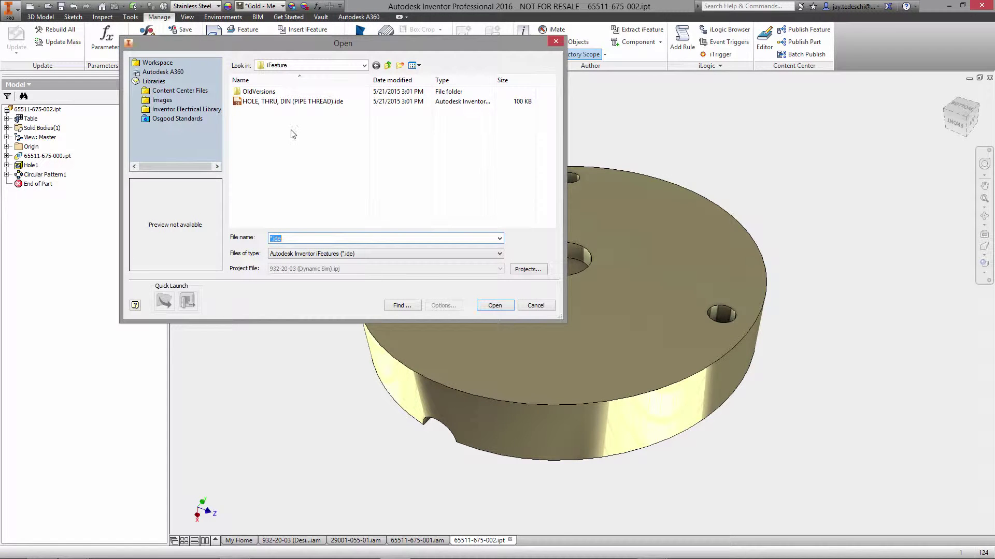
left_click(302, 102)
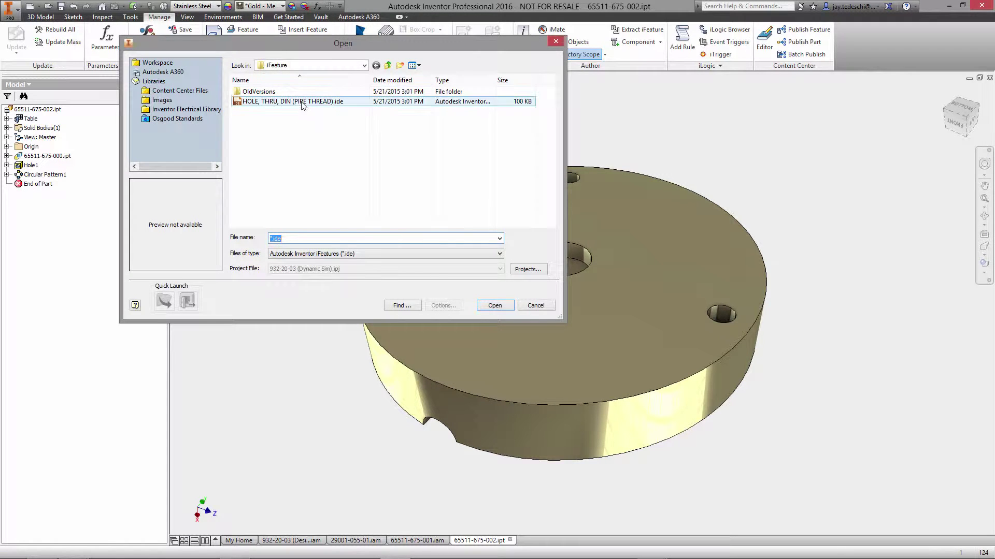
left_click(497, 307)
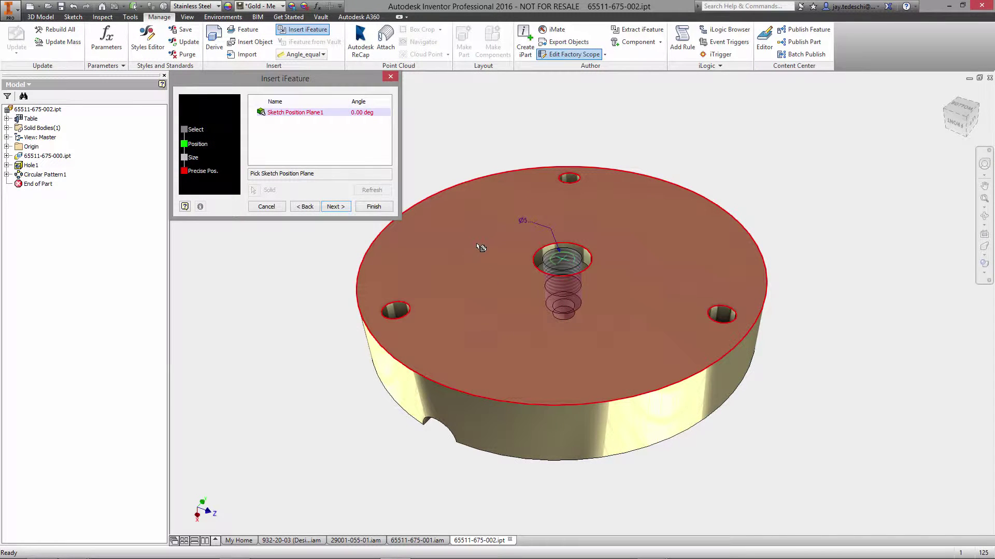
left_click(480, 247)
left_click_drag(561, 259, 457, 229)
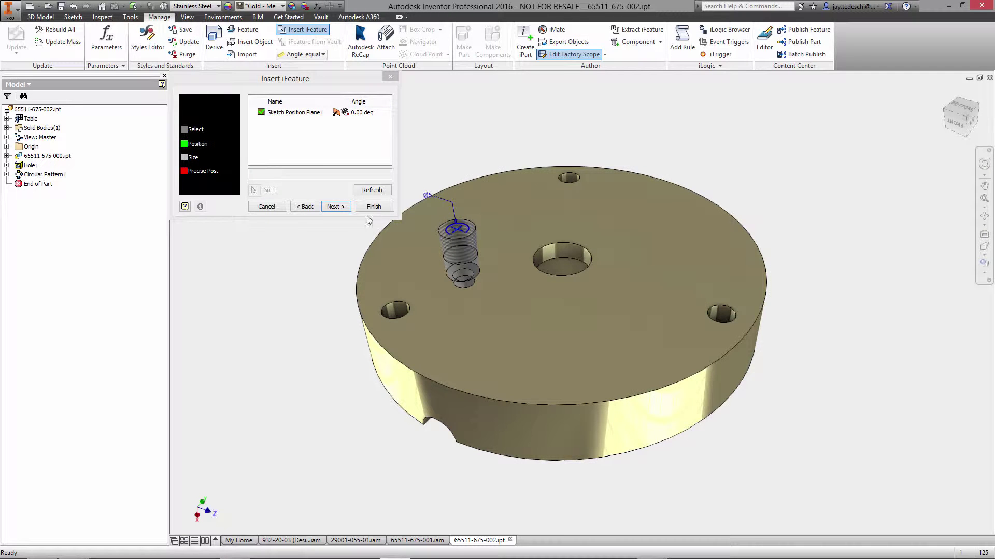
- Set the iFeature's tap depth to 11 mm, edit its thru hole depth, and finish placement with immediate sketch editing
left_click(336, 207)
left_click(309, 121)
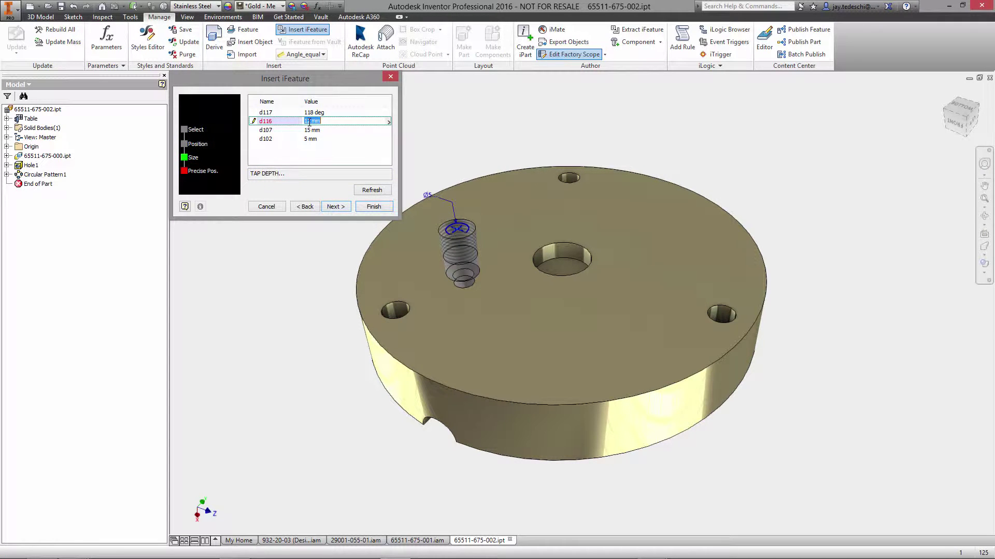
left_click(310, 120)
left_click(310, 132)
left_click(311, 129)
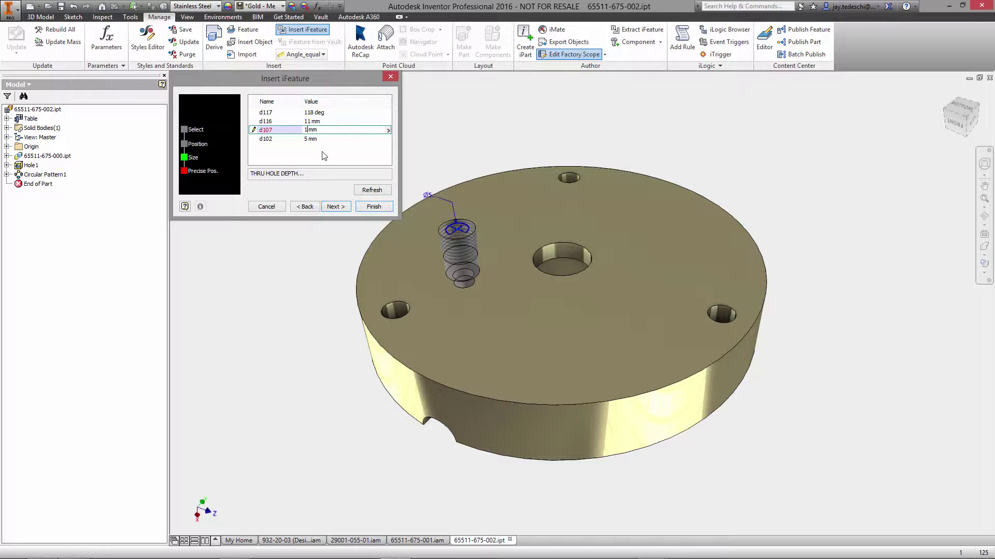
left_click(335, 206)
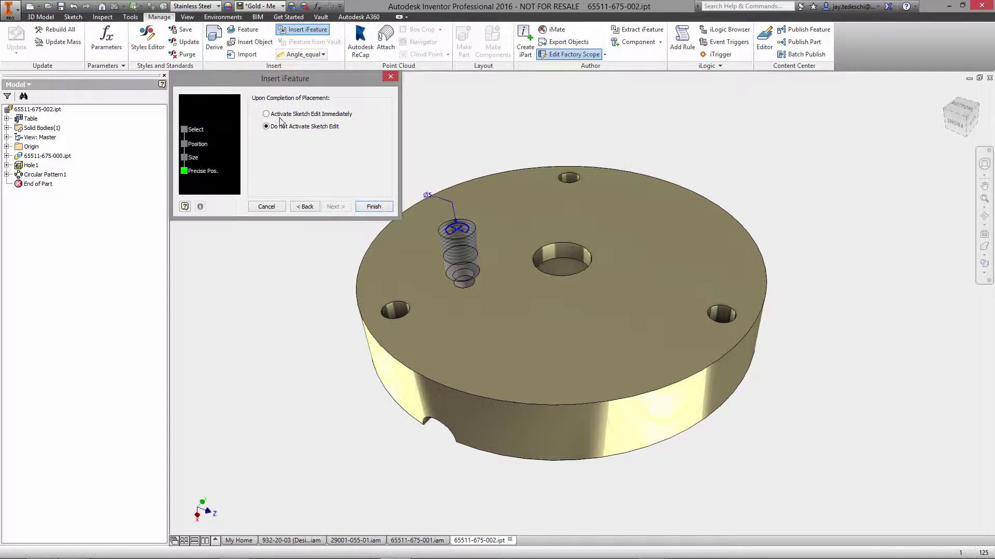
left_click(374, 207)
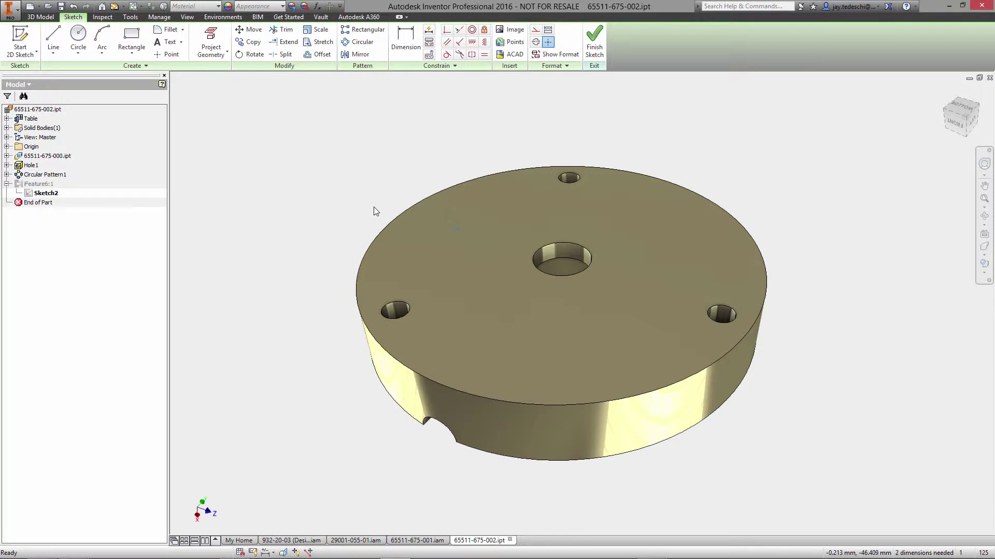
- Project the XZ plane into the iFeature sketch and convert the projected line to a centerline
left_click(7, 146)
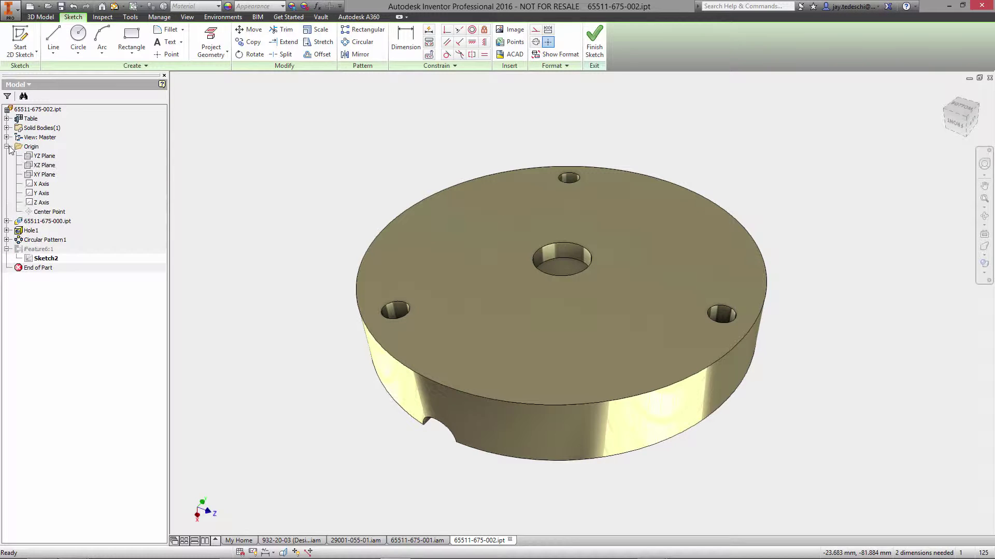
left_click(210, 43)
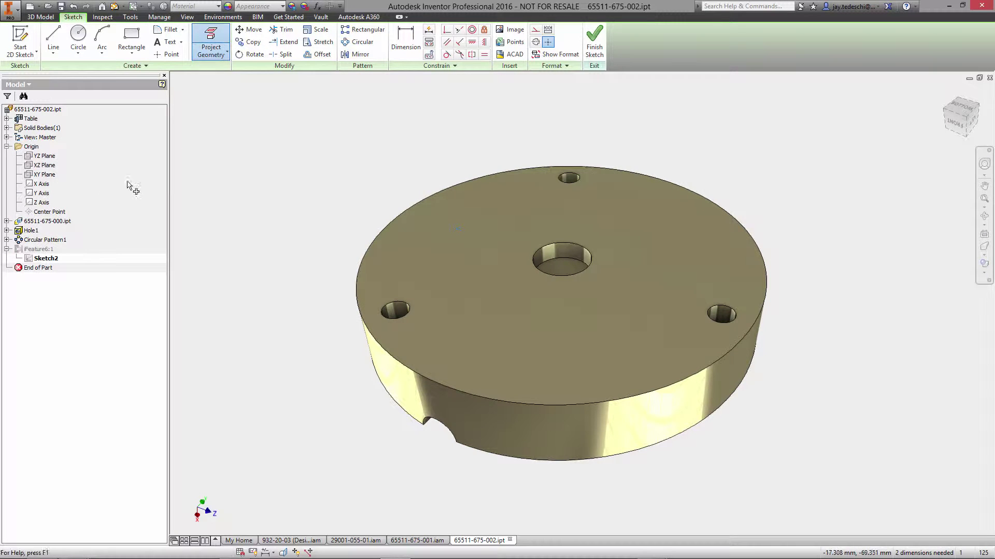
left_click(52, 167)
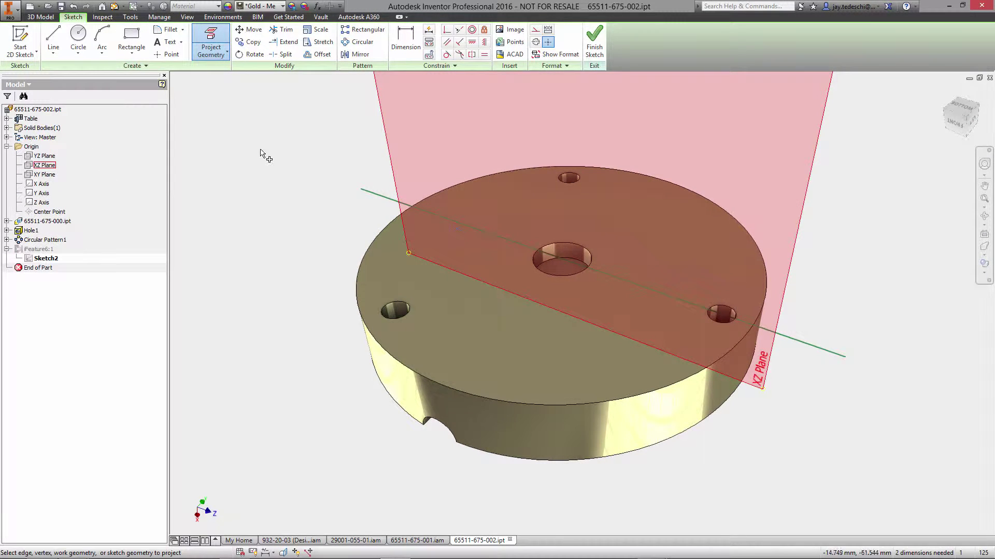
right_click(303, 148)
left_click(333, 147)
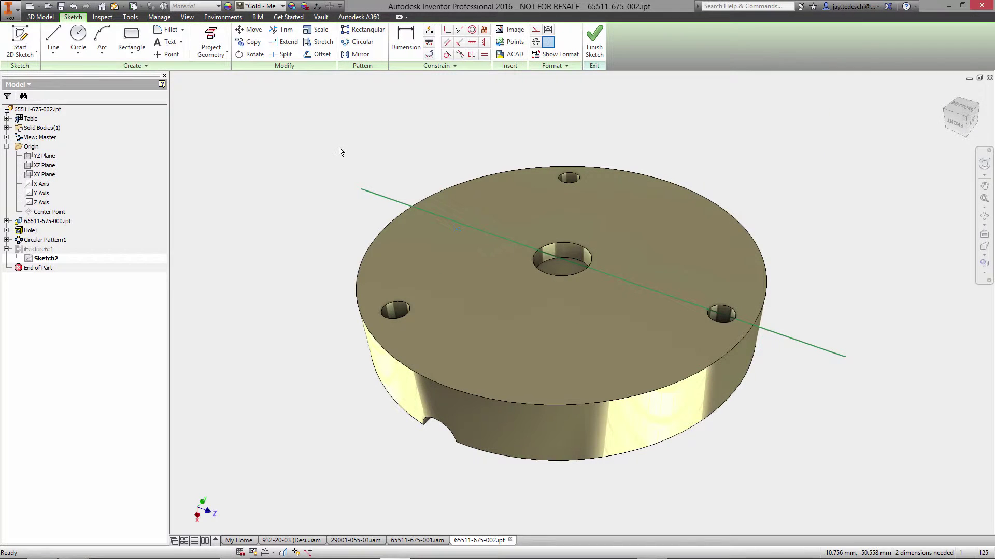
left_click(536, 42)
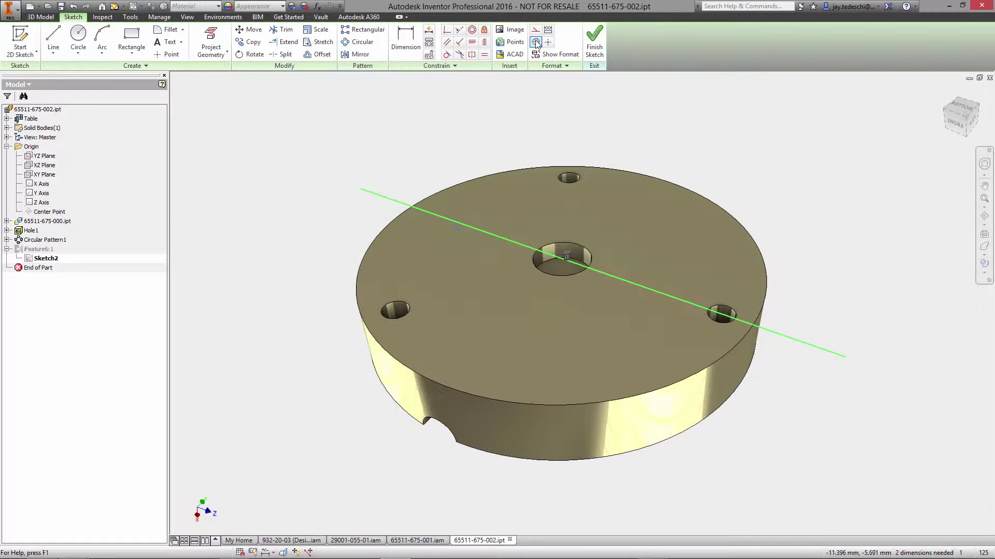
left_click(424, 144)
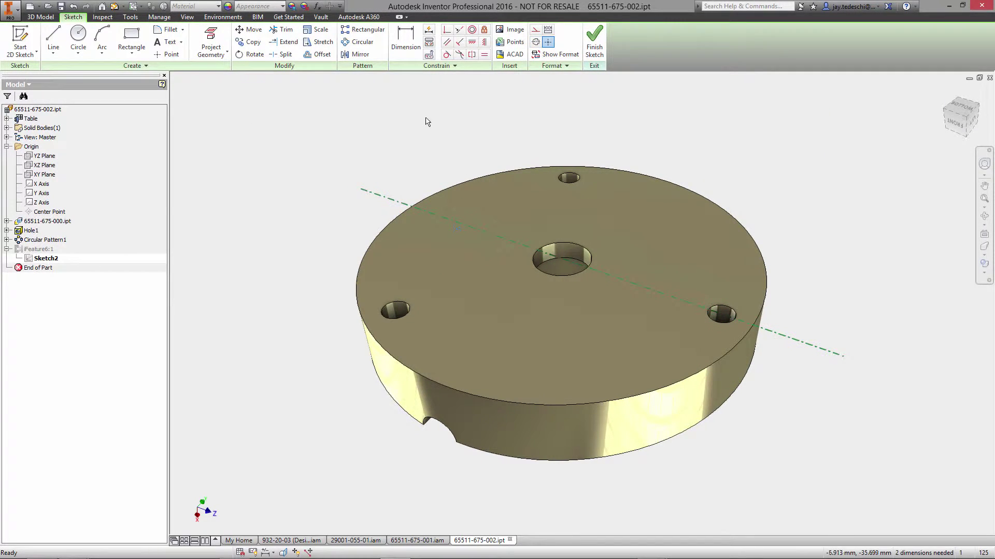
- Constrain the iFeature's hole centre point coincident with the projected centerline
left_click(446, 30)
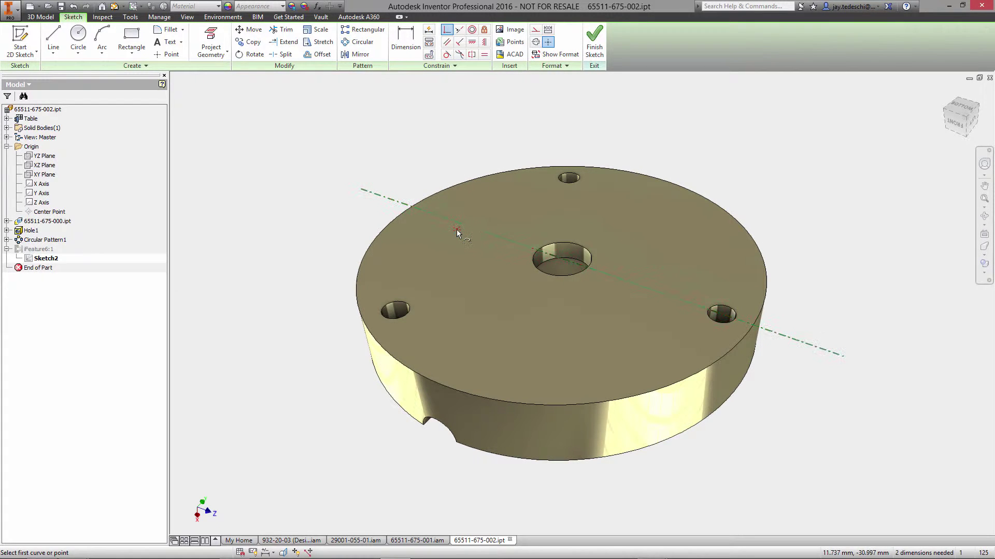
left_click(456, 229)
left_click(457, 222)
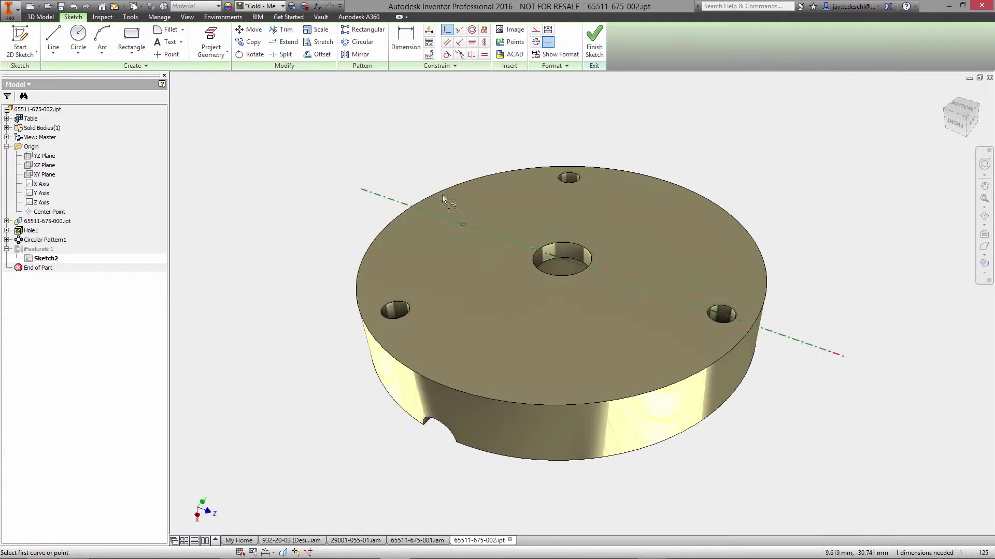
right_click(408, 142)
left_click(443, 140)
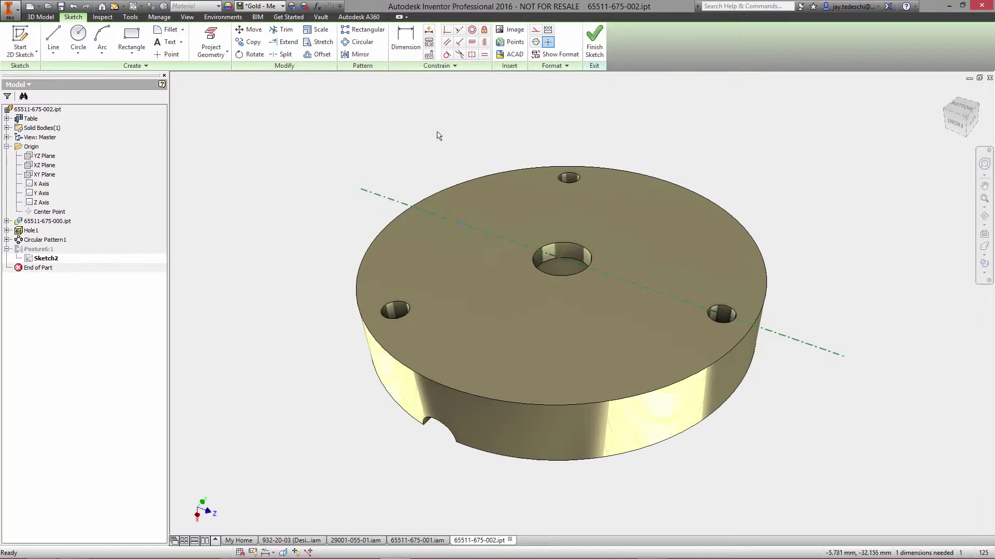
- Dimension the hole centre point from the disc's central hole and set the distance to 29.031 mm
right_click(437, 136)
left_click(410, 149)
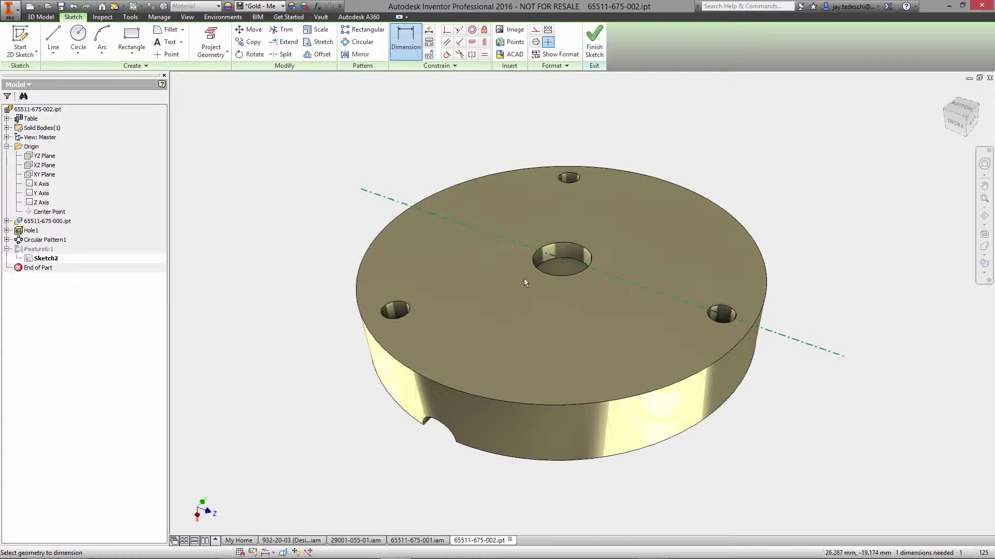
left_click(542, 273)
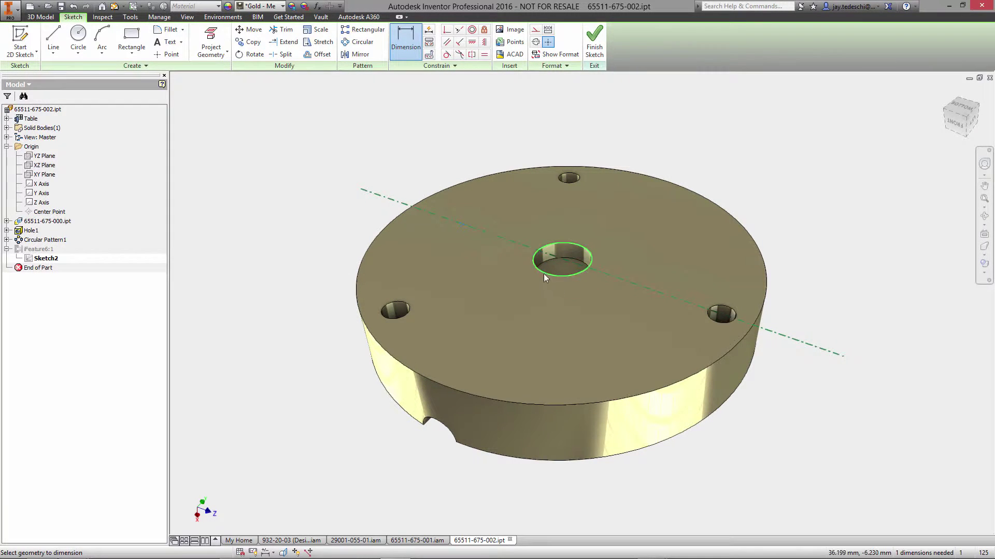
left_click(464, 226)
left_click(479, 262)
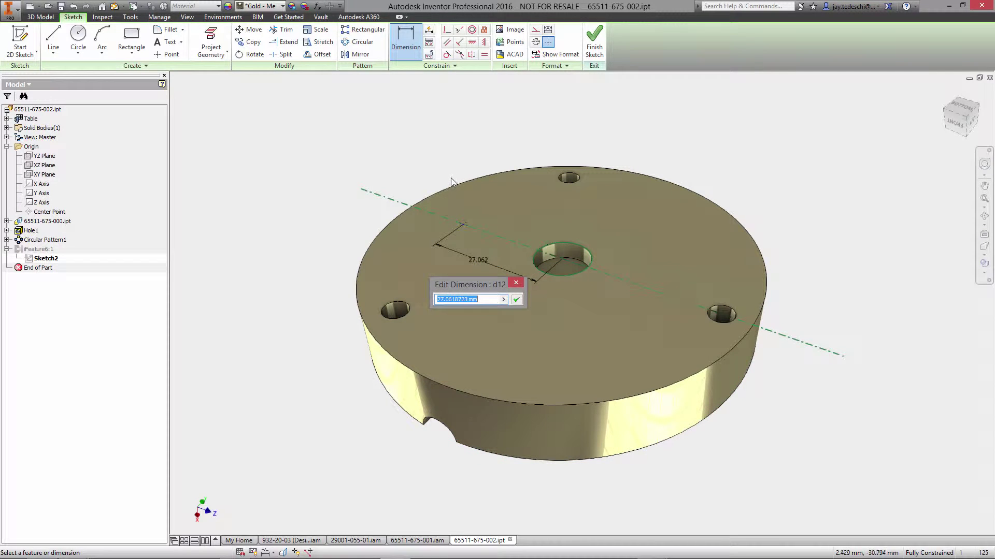
type("29.031")
key("Return")
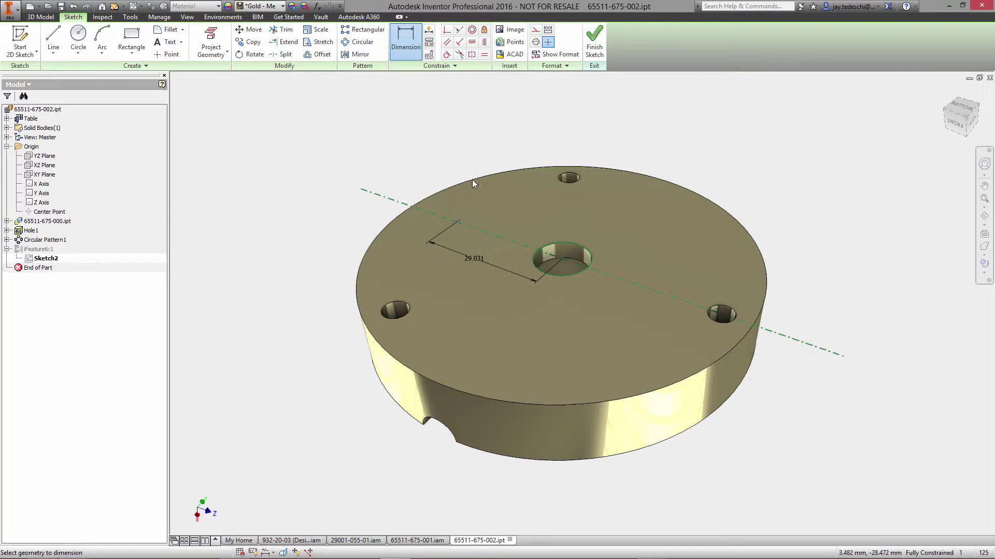
- End dimensioning and finish the iFeature's placement sketch on the disc to complete the threaded hole
right_click(656, 129)
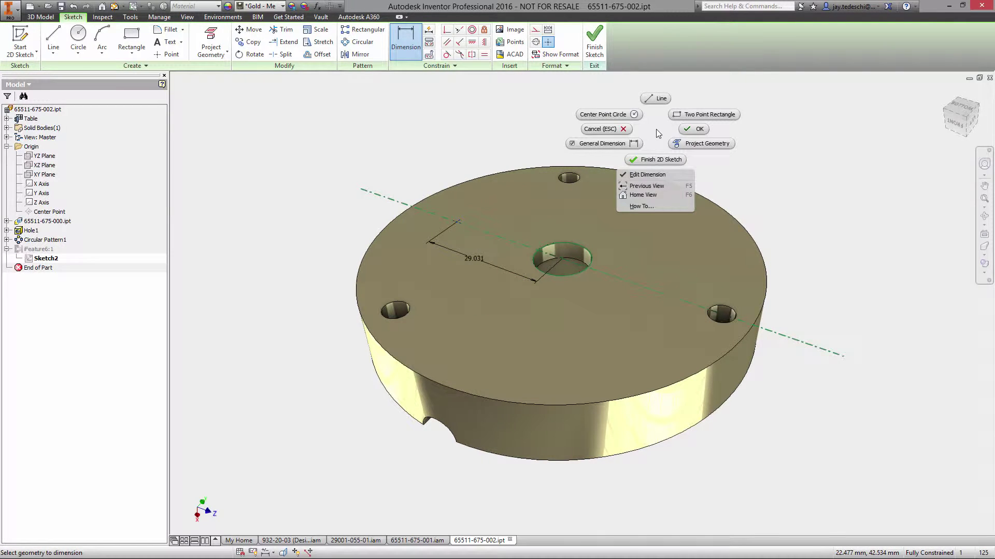
left_click(697, 128)
right_click(705, 134)
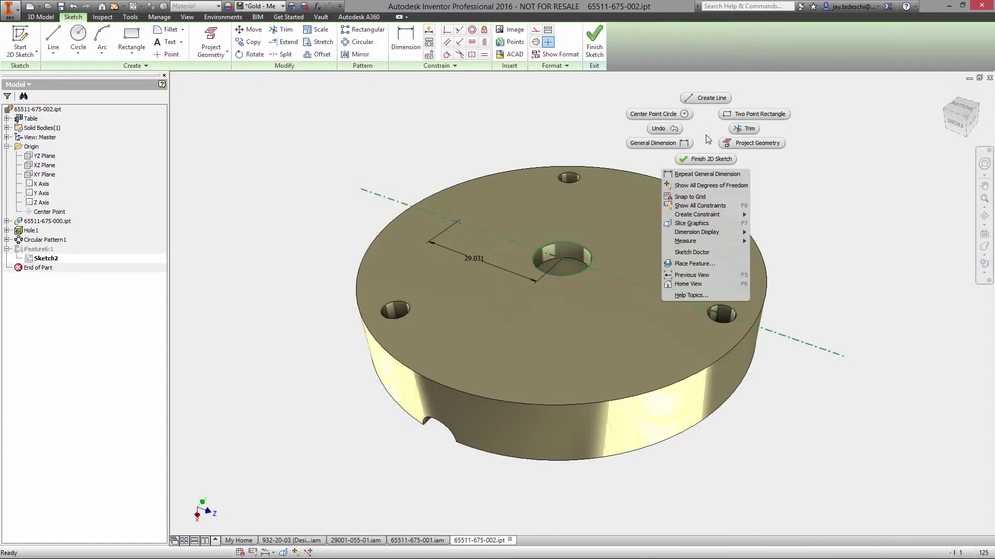
left_click(708, 160)
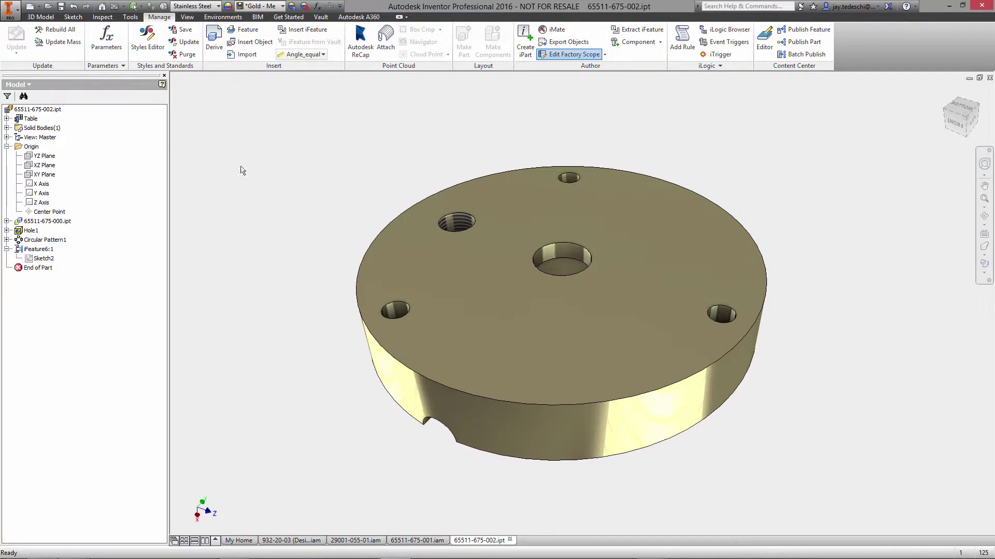
left_click(7, 119)
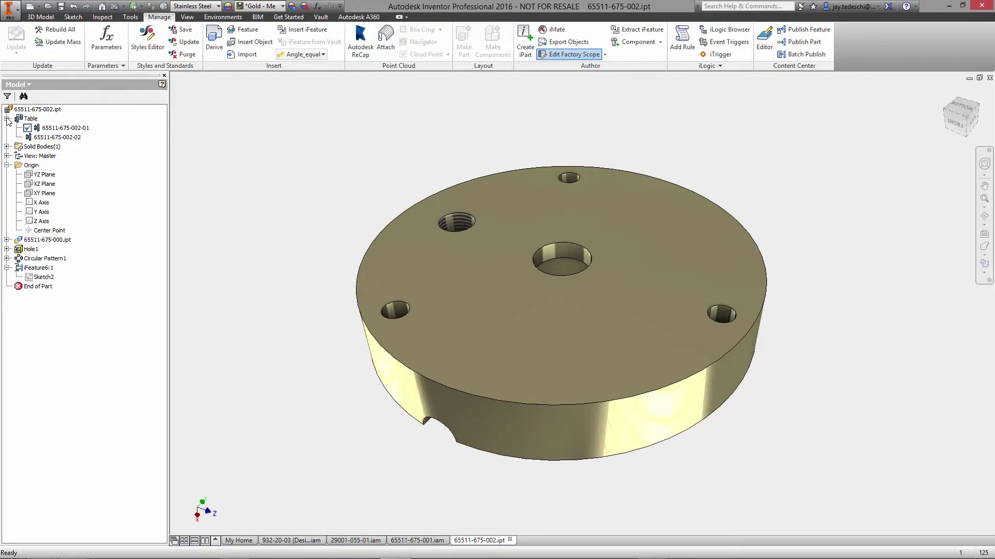
left_click(54, 138)
right_click(66, 138)
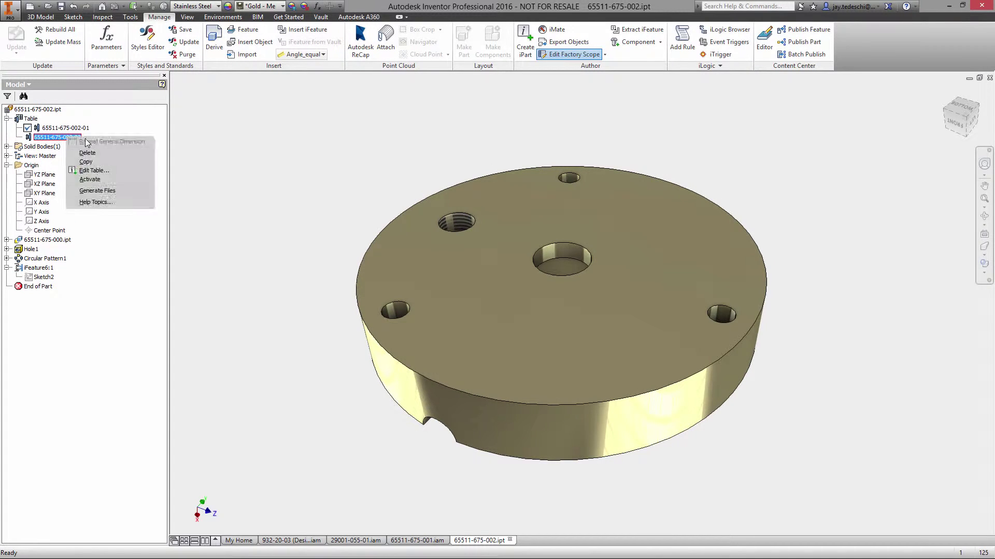
left_click(99, 180)
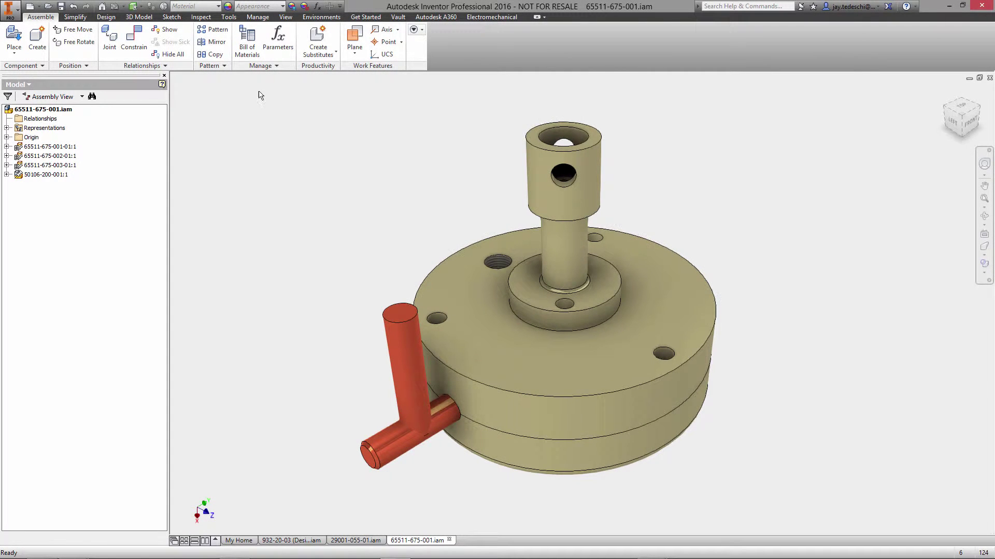
left_click(257, 17)
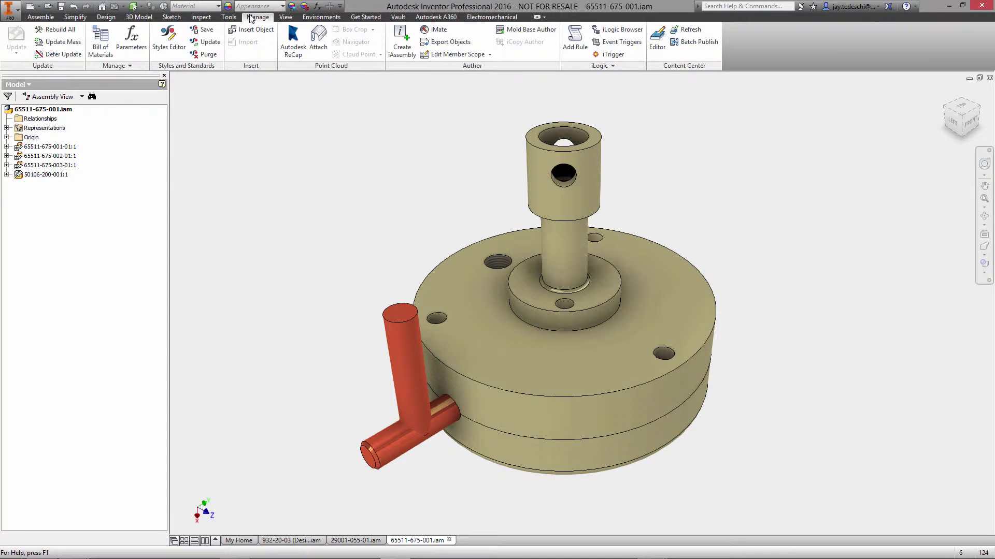
left_click(400, 46)
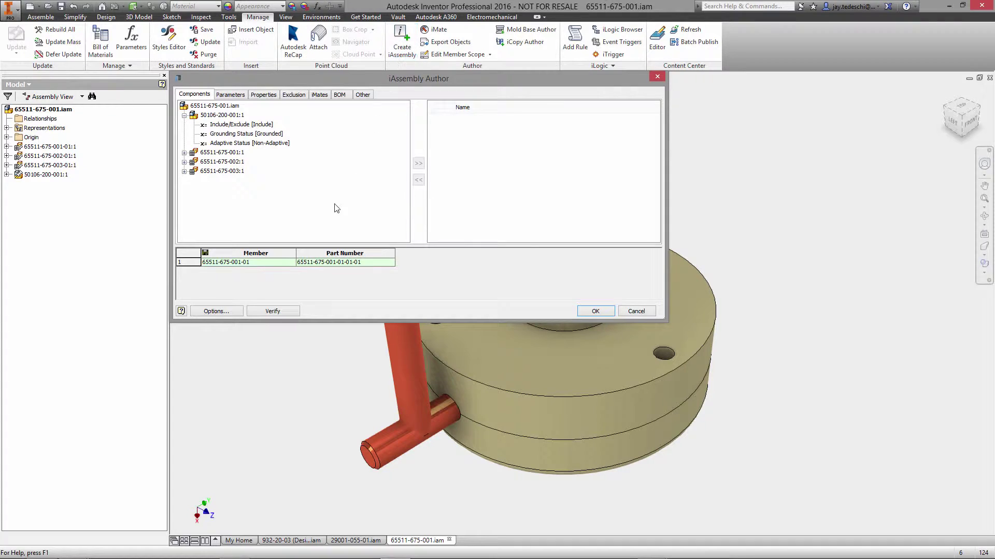
left_click(184, 153)
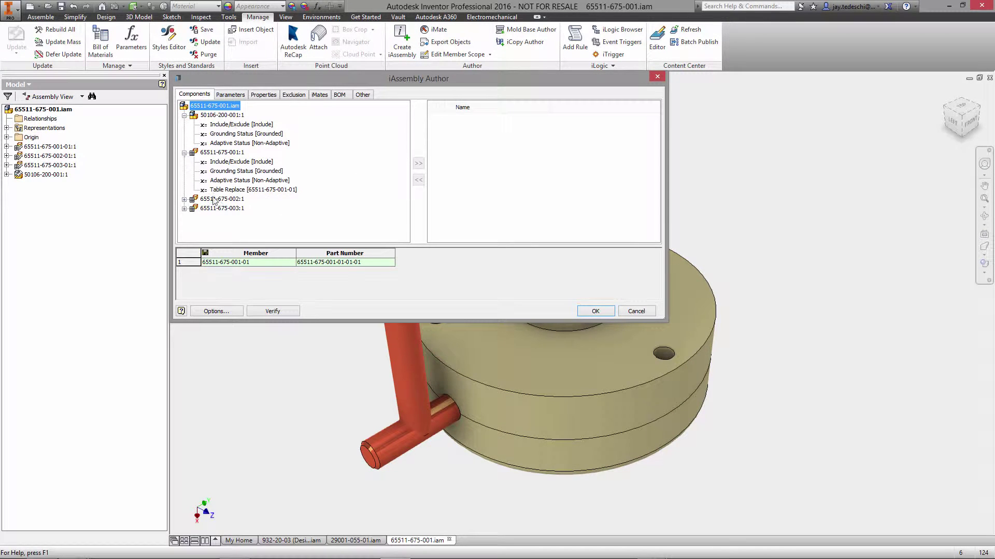
left_click(283, 191)
left_click(418, 163)
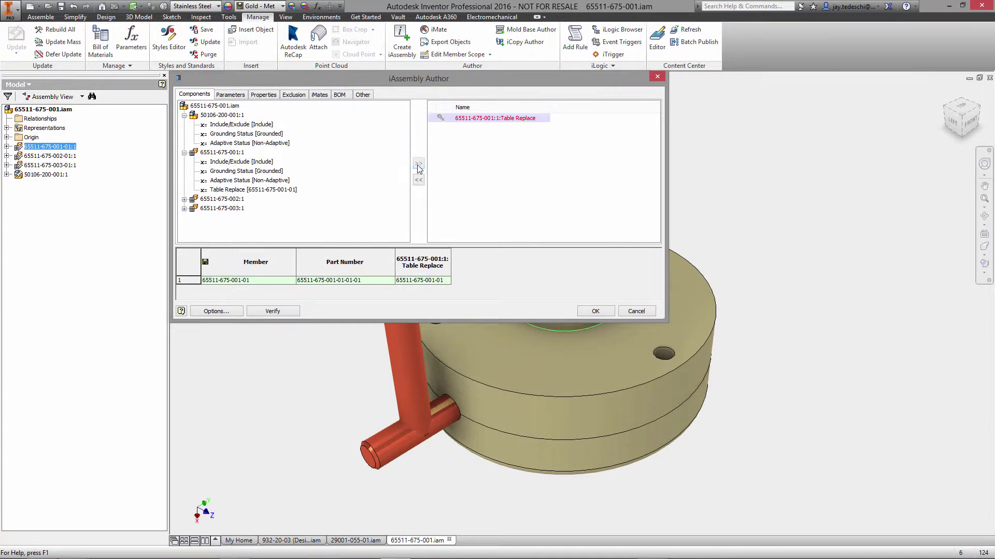
left_click(185, 199)
left_click(252, 236)
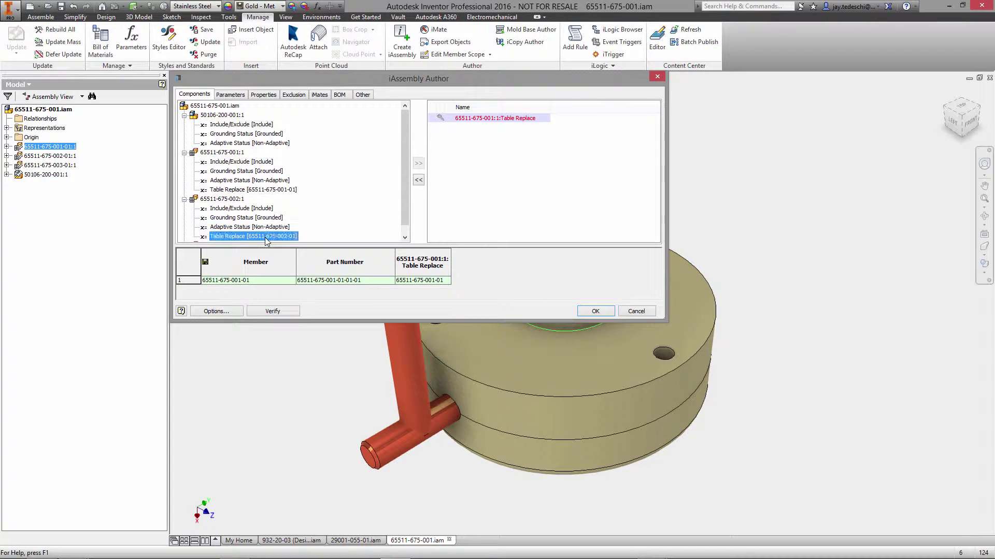
left_click(418, 164)
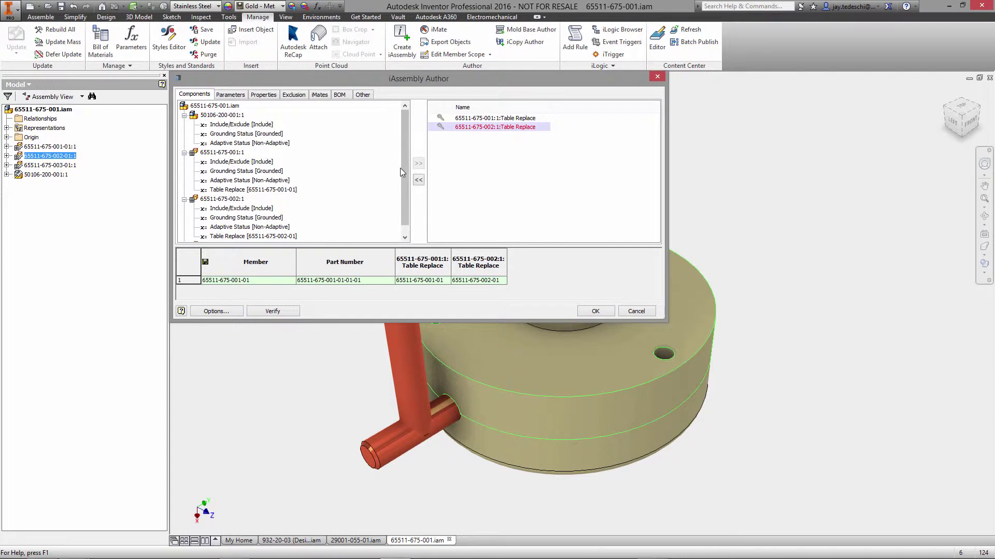
left_click_drag(402, 169, 405, 180)
left_click(185, 236)
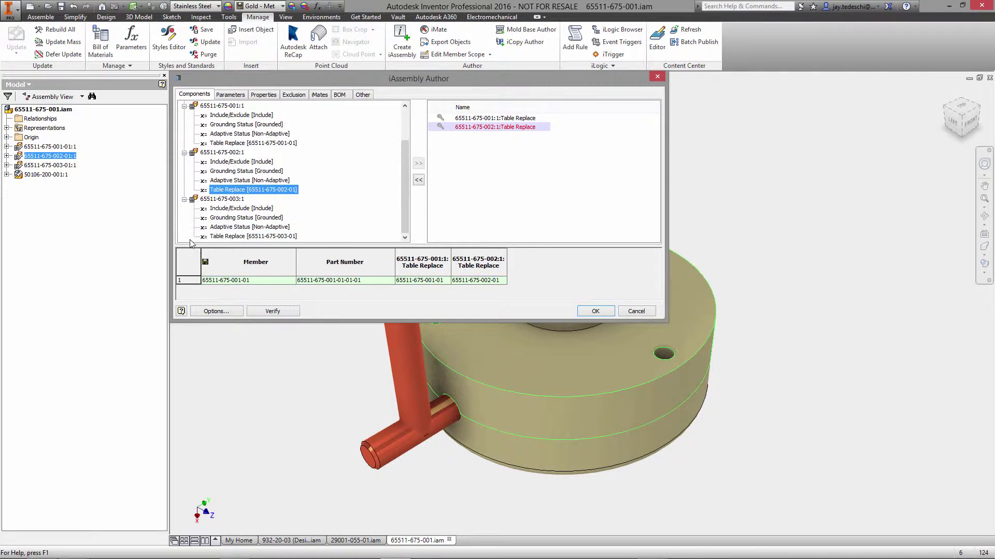
left_click(261, 237)
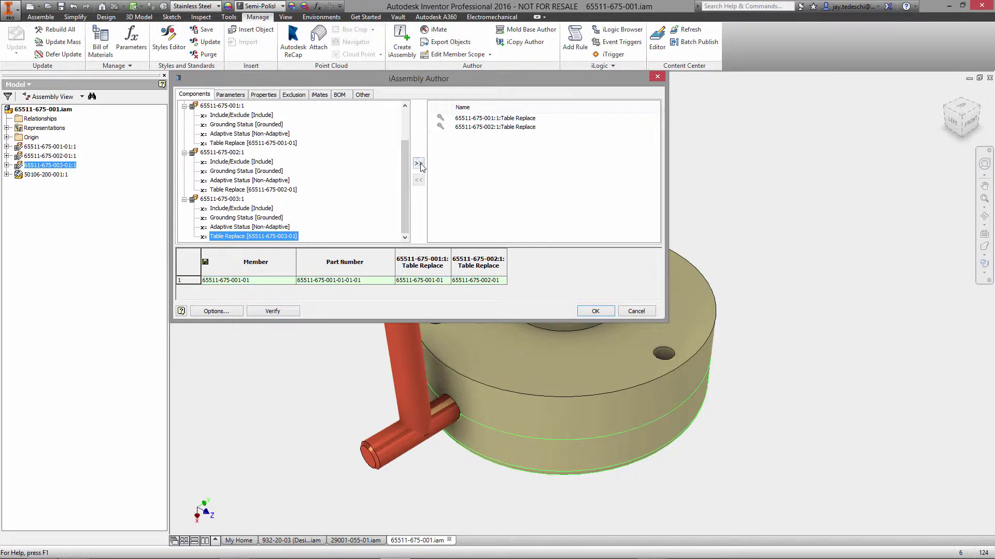
left_click(419, 164)
- Insert a second member row in the iAssembly table
left_click(191, 280)
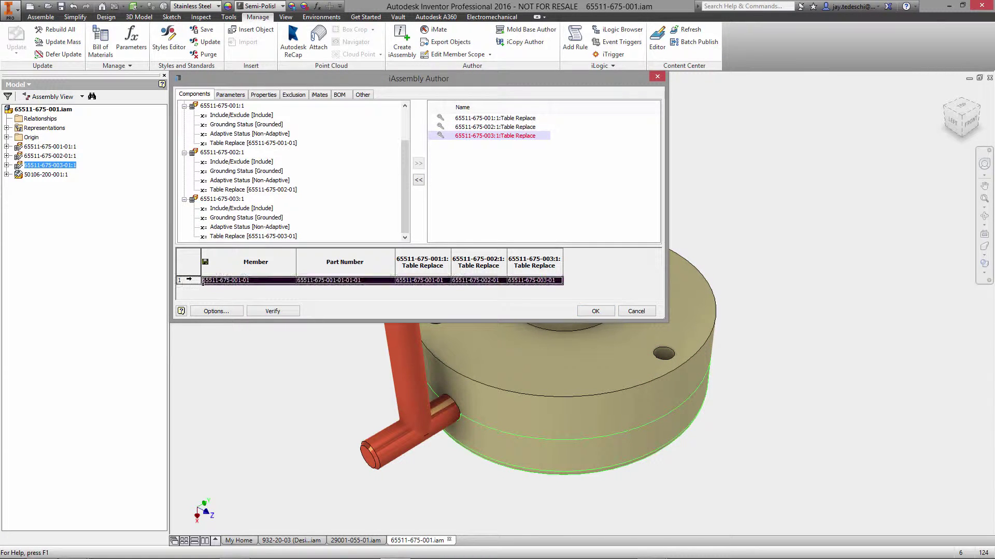
right_click(189, 285)
left_click(223, 288)
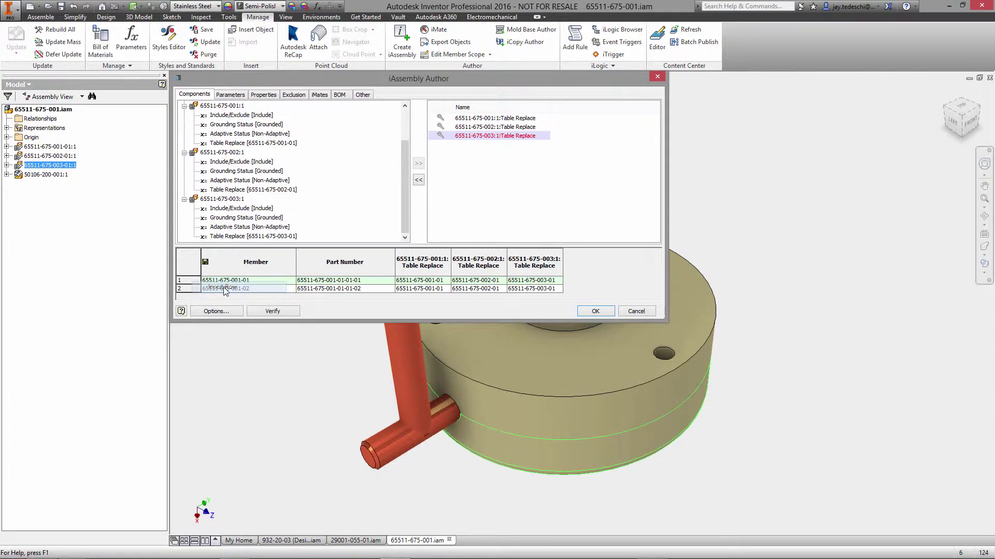
left_click(430, 288)
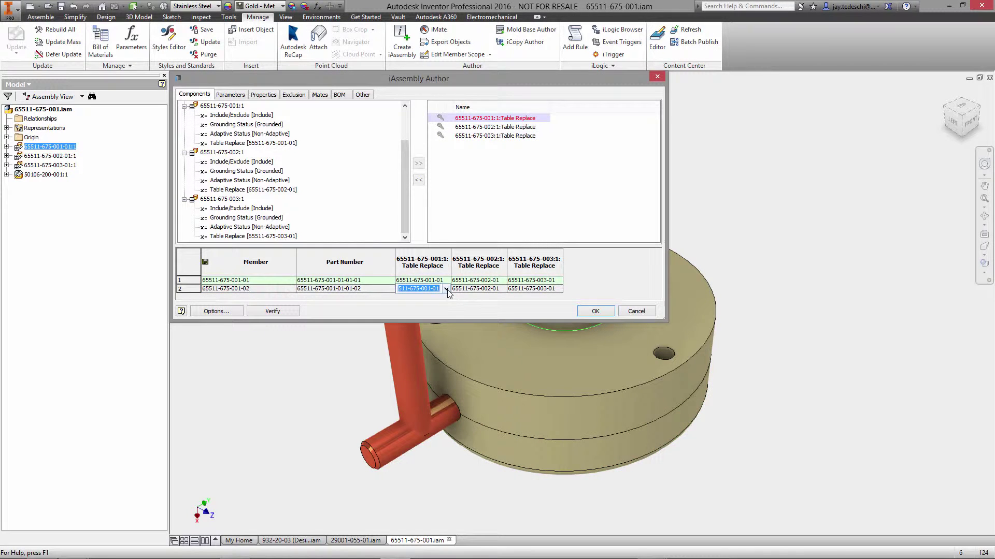
left_click(446, 289)
left_click(440, 305)
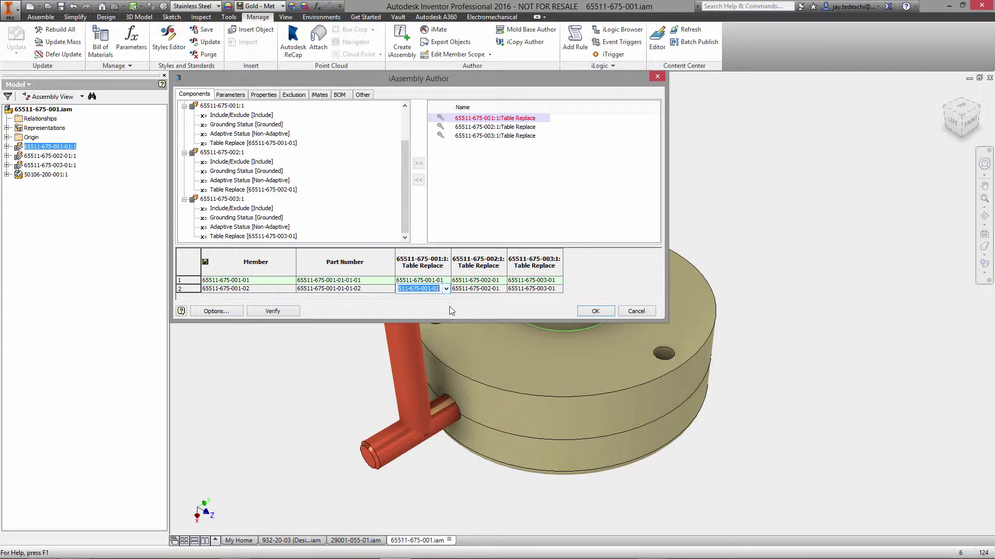
left_click(496, 289)
left_click(502, 289)
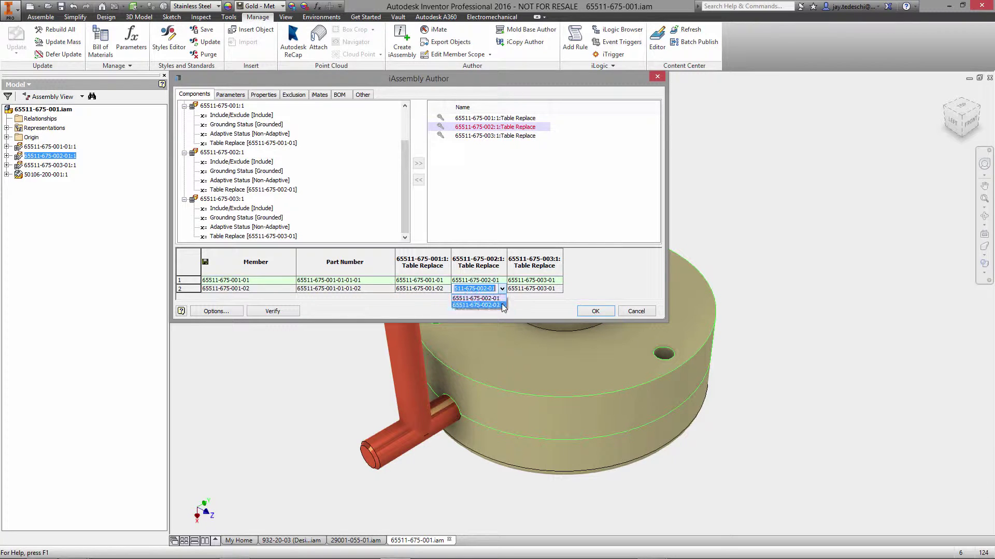
left_click(502, 304)
left_click(541, 289)
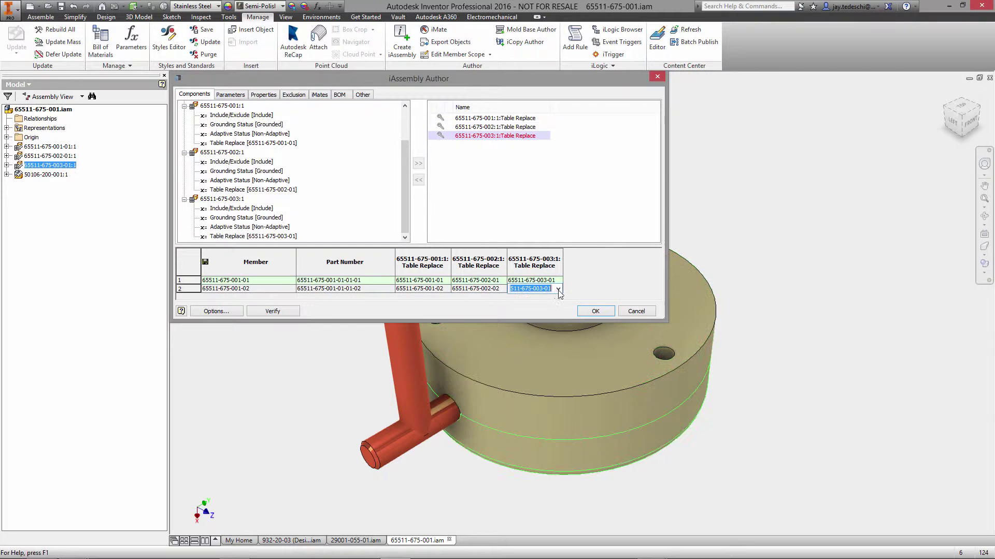
left_click(558, 289)
left_click(552, 306)
left_click(595, 311)
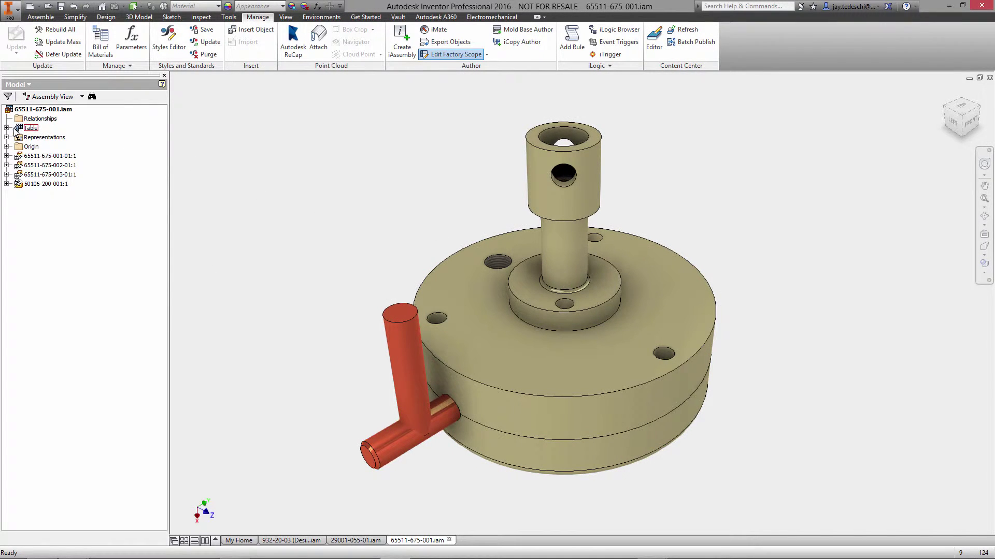
left_click(7, 128)
left_click(55, 146)
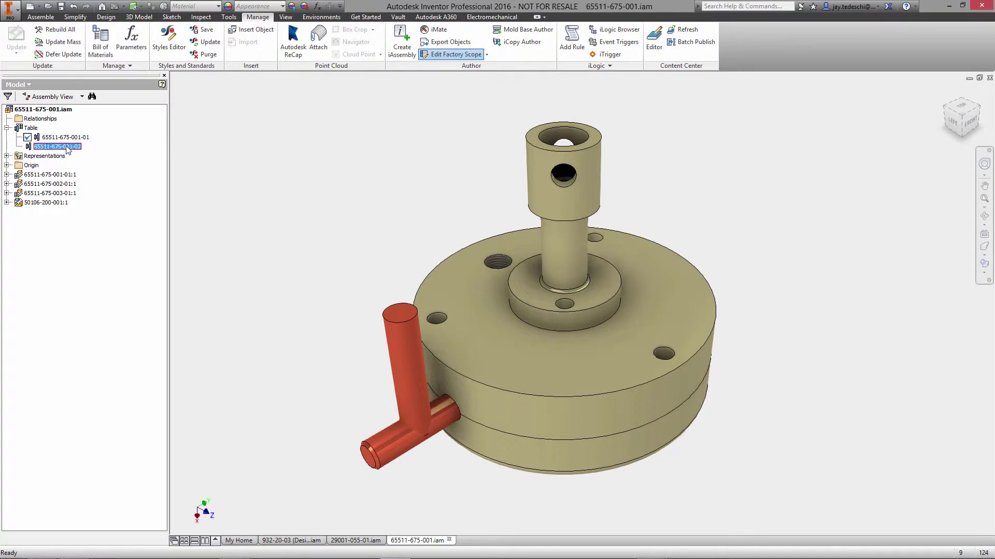
right_click(65, 146)
left_click(89, 187)
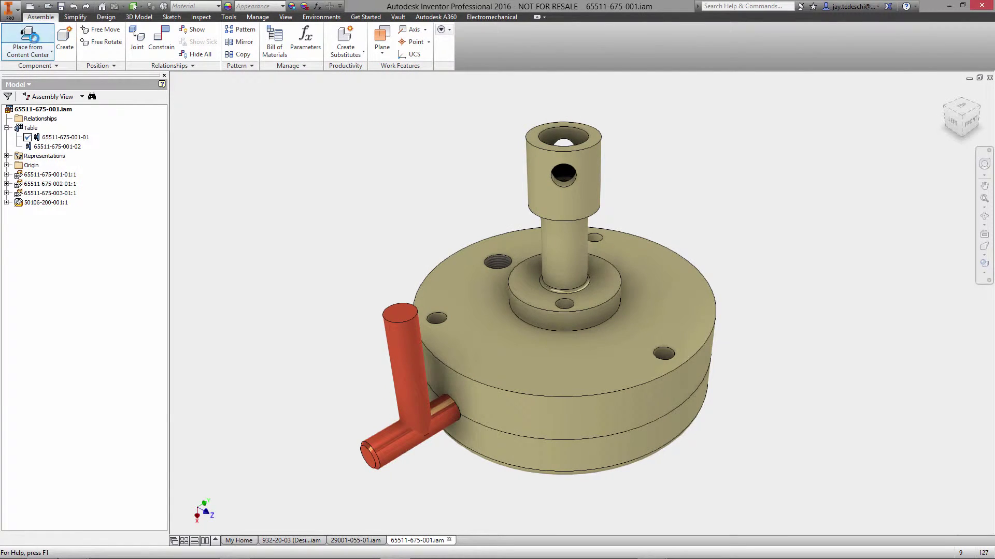
- Place DIN EN 24017 M5 x 20 hex bolts from the Content Center in all three holes around the disc
left_click(28, 39)
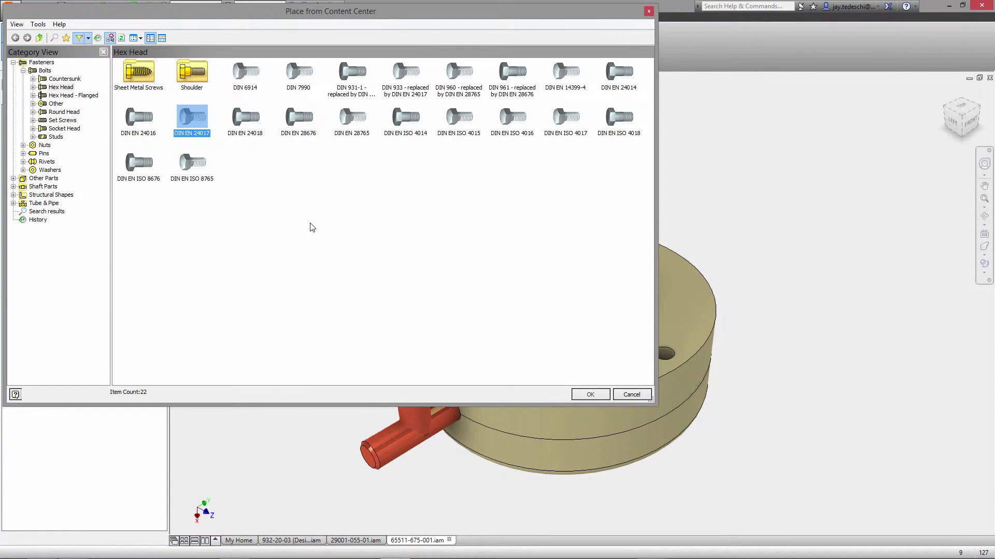
double_click(191, 120)
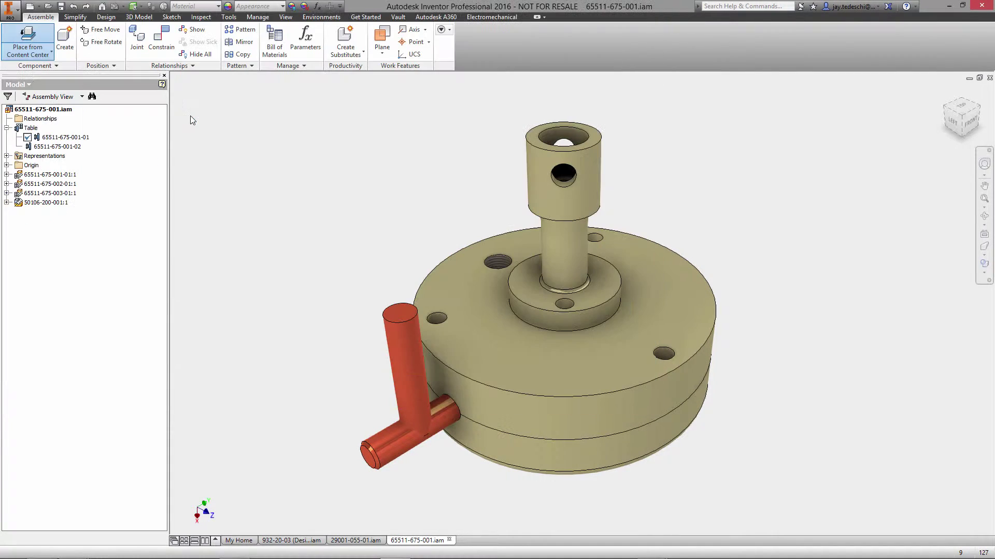
left_click(670, 353)
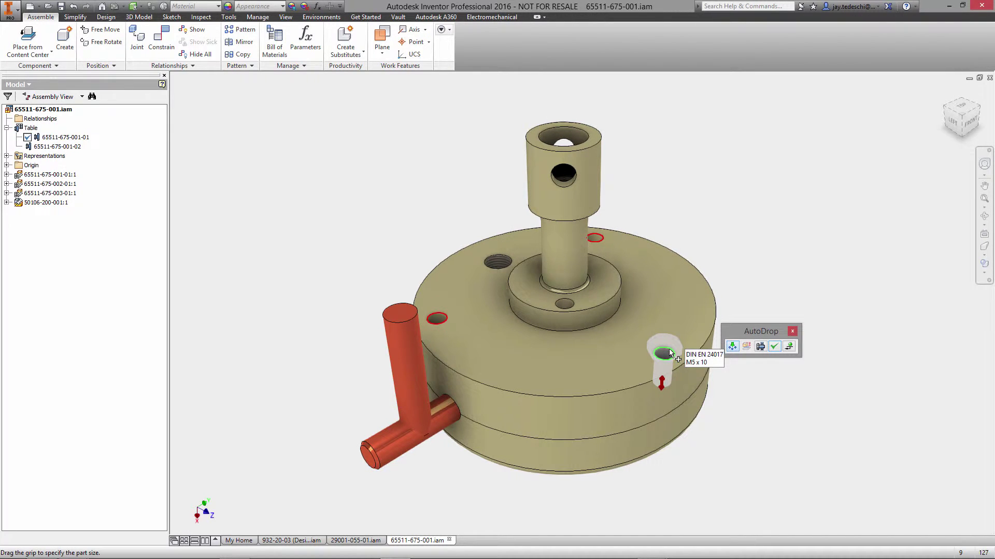
left_click_drag(661, 384, 662, 419)
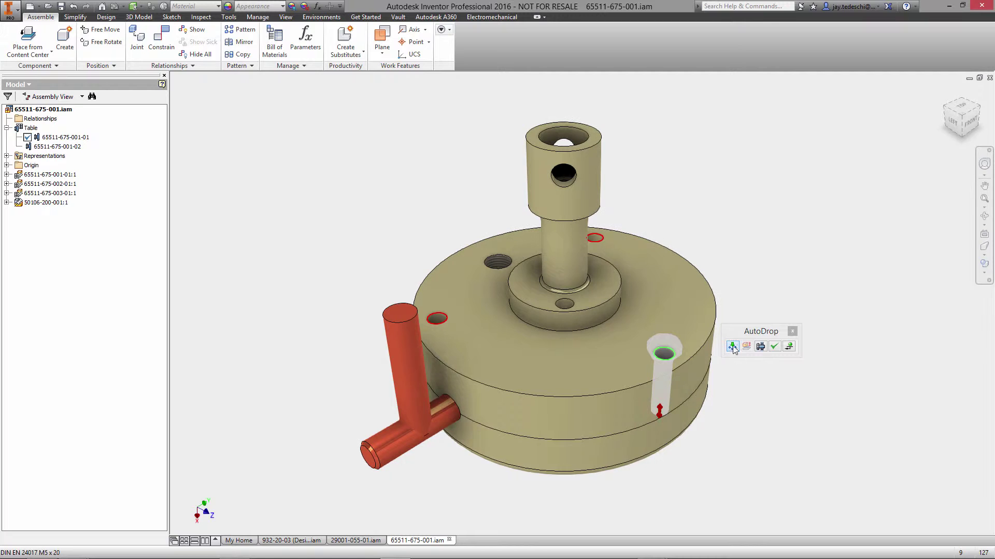
left_click(731, 345)
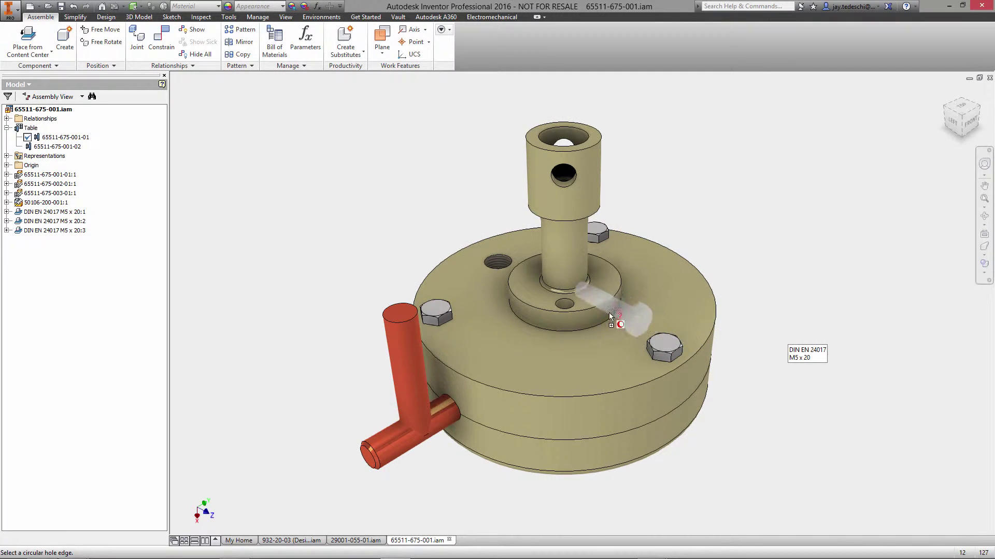
- Place DIN EN 24017 M4 x 12 hex bolts in both holes of the central collar and end bolt placement
left_click(573, 301)
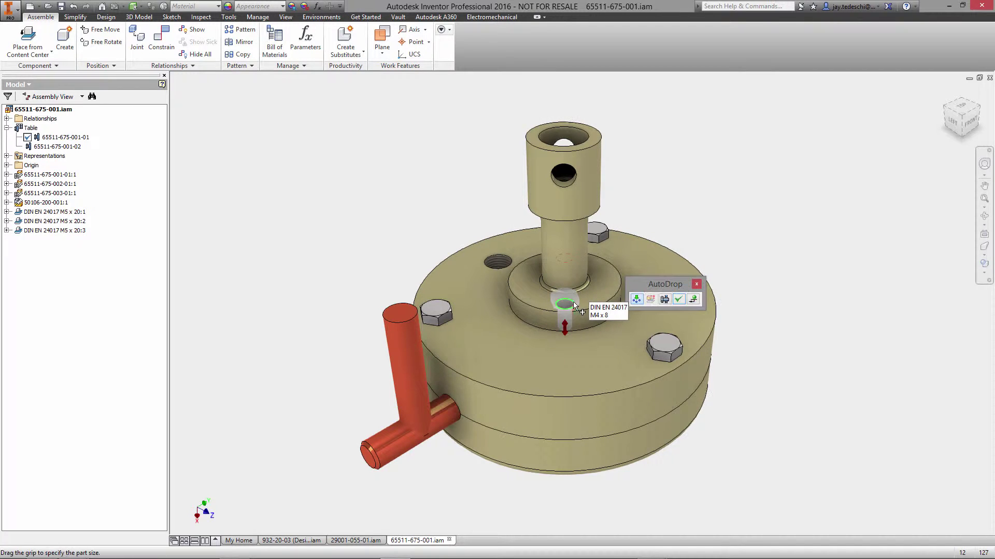
left_click_drag(567, 324, 565, 338)
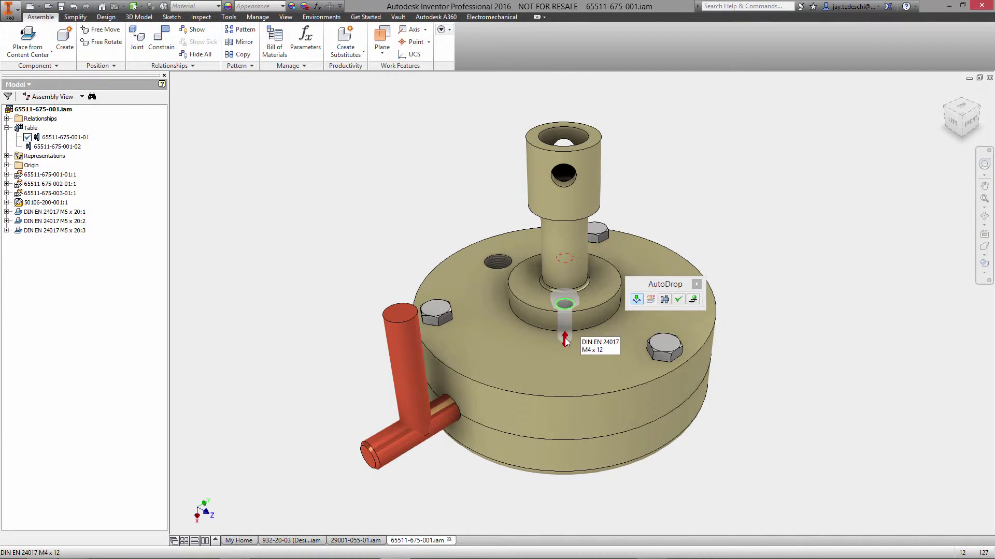
left_click(679, 302)
right_click(814, 272)
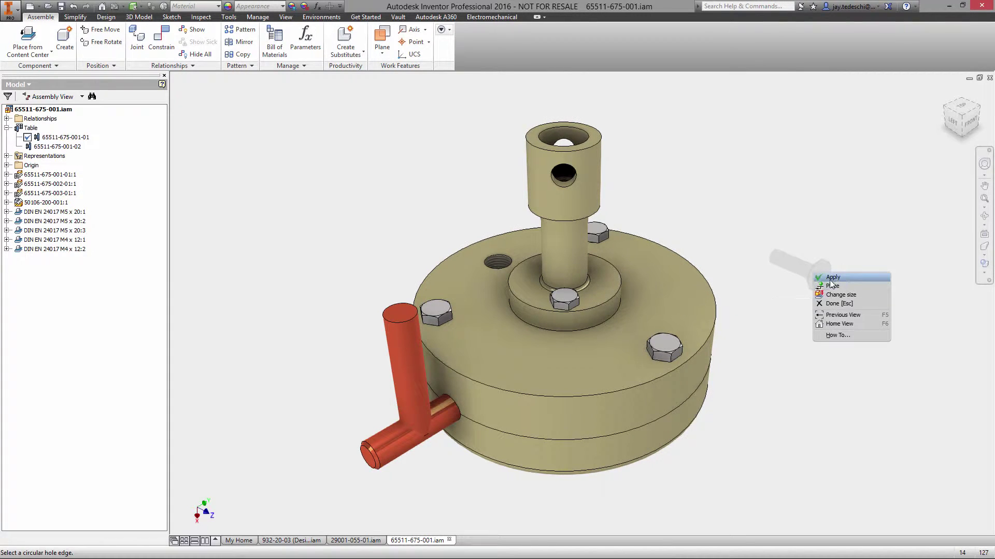
left_click(835, 304)
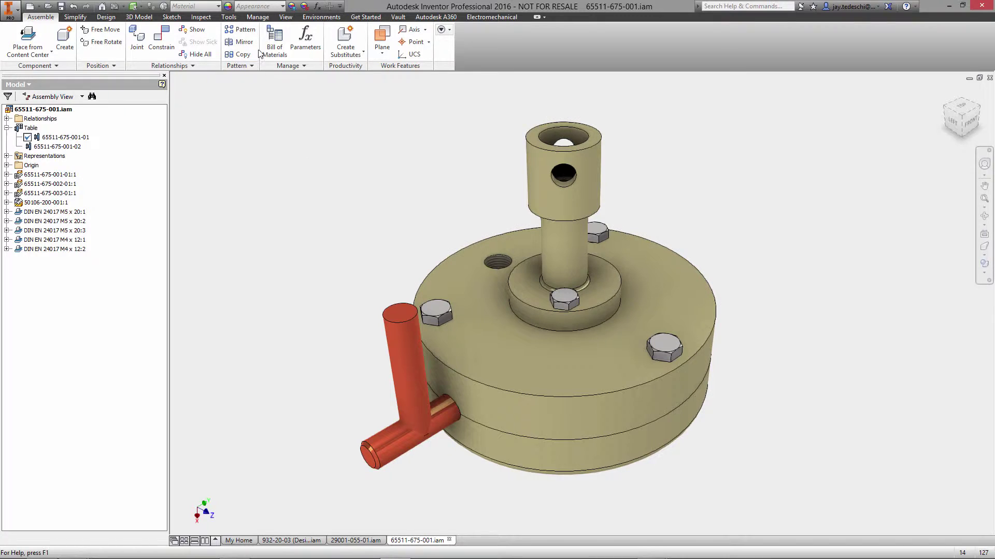
- Switch the iAssembly's editing scope from factory to Edit Member Scope
left_click(258, 17)
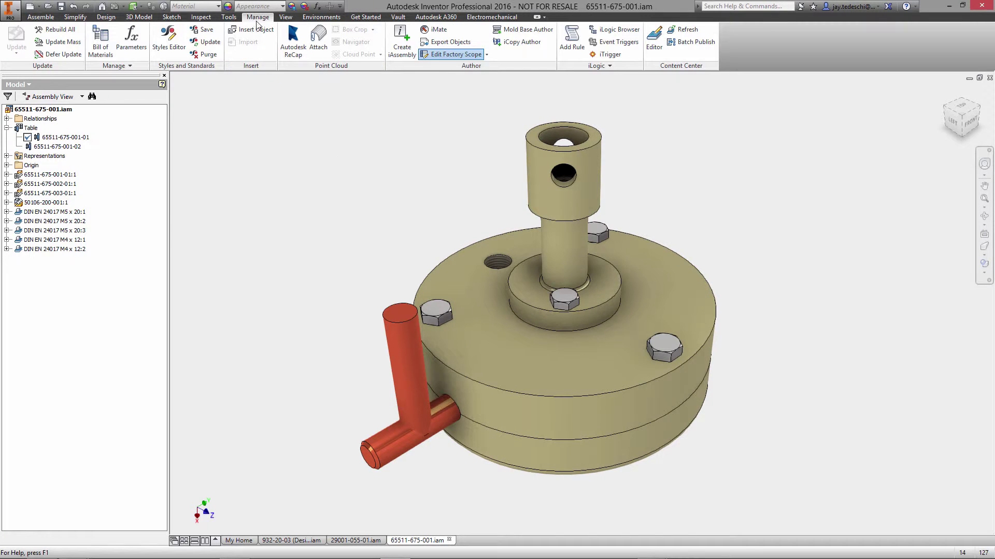
left_click(486, 55)
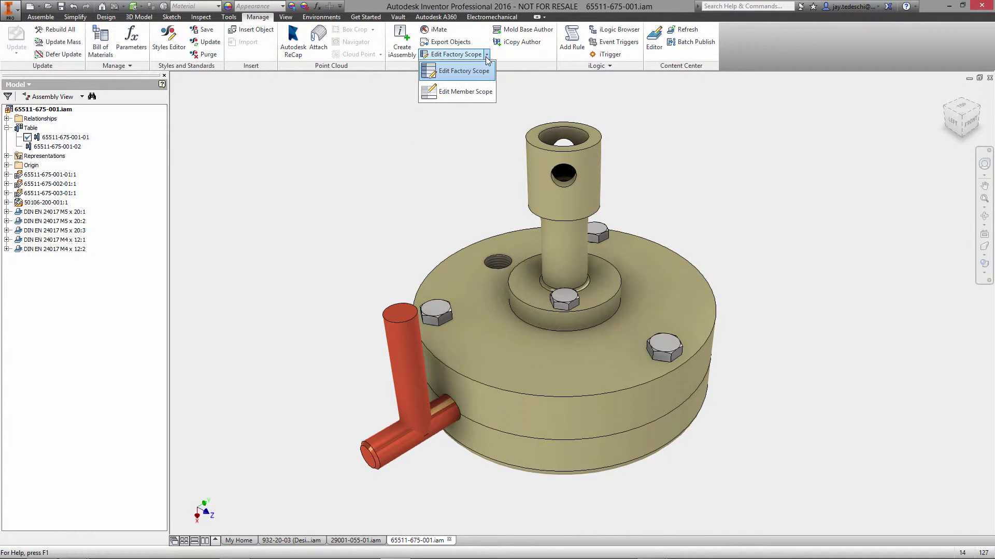
left_click(466, 92)
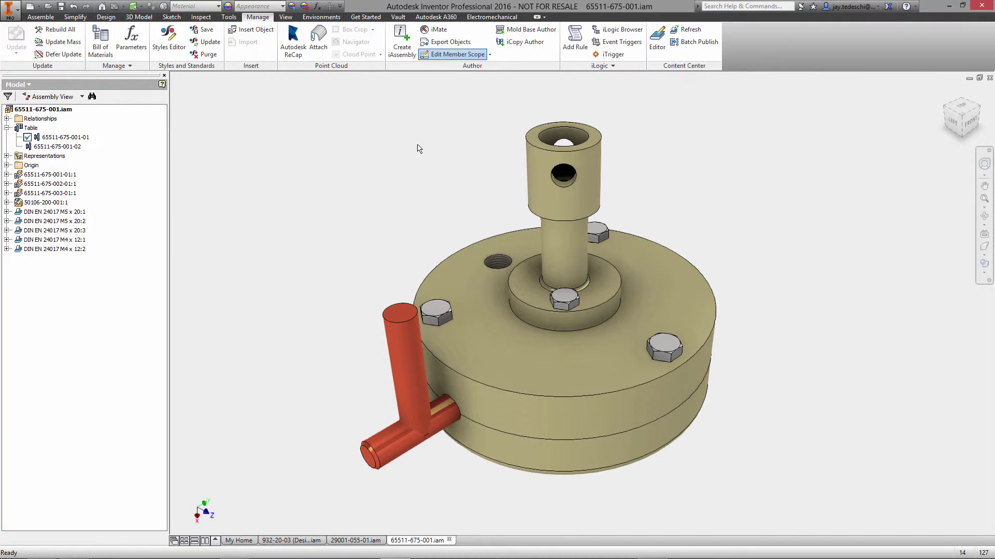
left_click(81, 146)
right_click(65, 150)
left_click(93, 189)
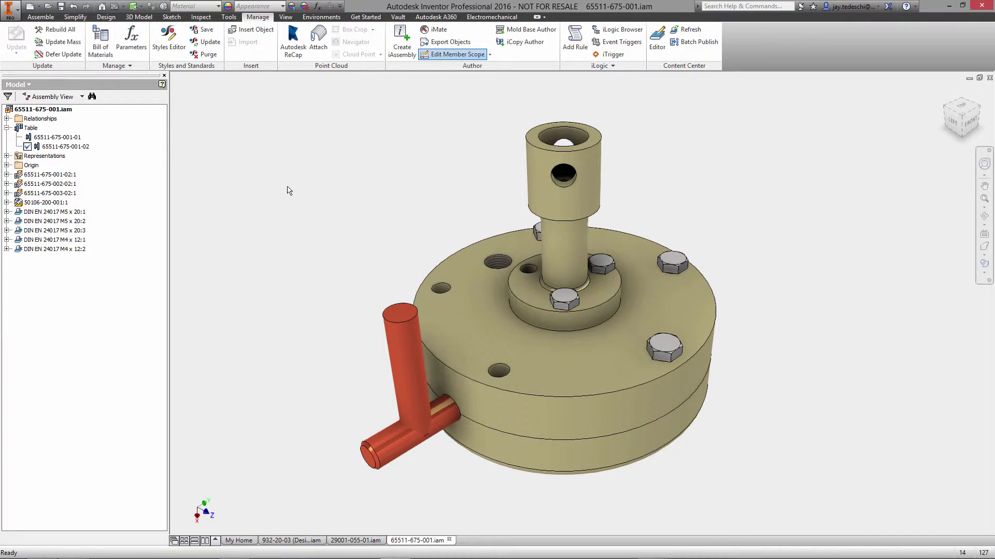
- Place DIN EN 24017 M5 x 20 hex bolts from the Content Center in the two empty outer holes of the disc
left_click(40, 16)
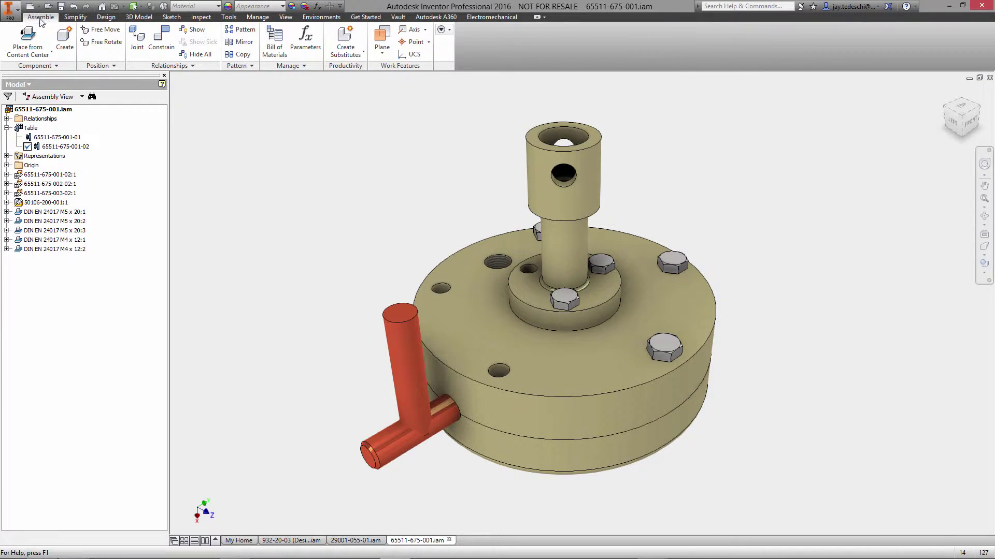
left_click(27, 39)
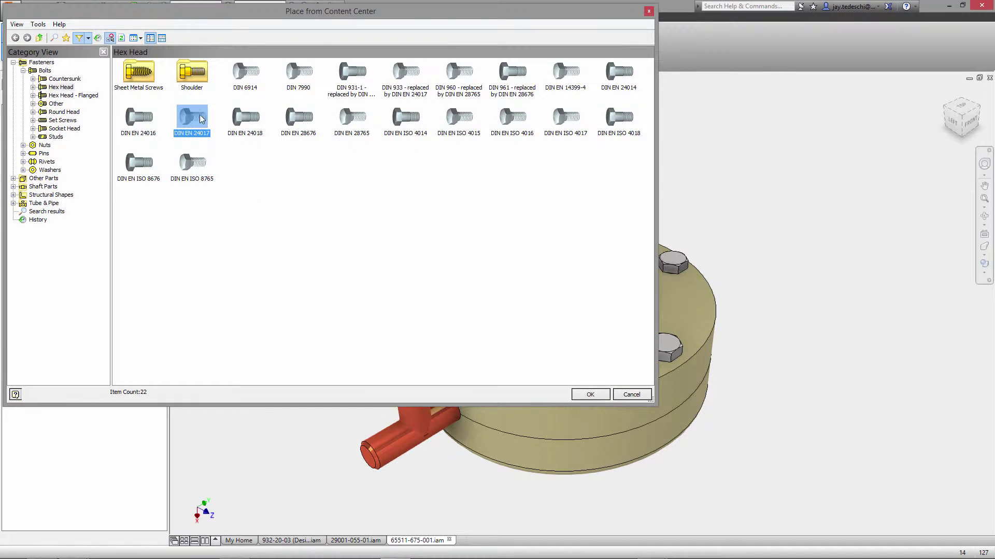
double_click(186, 111)
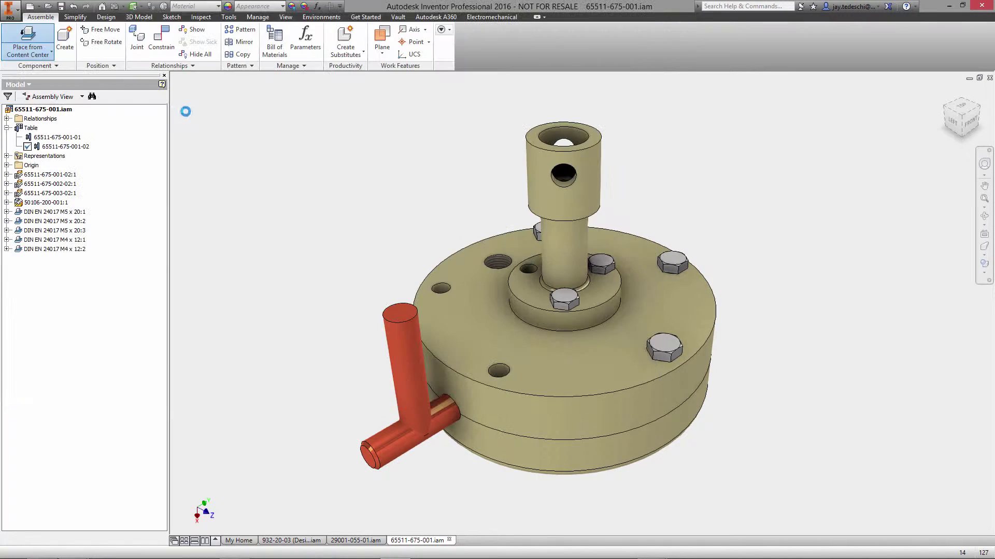
left_click(445, 284)
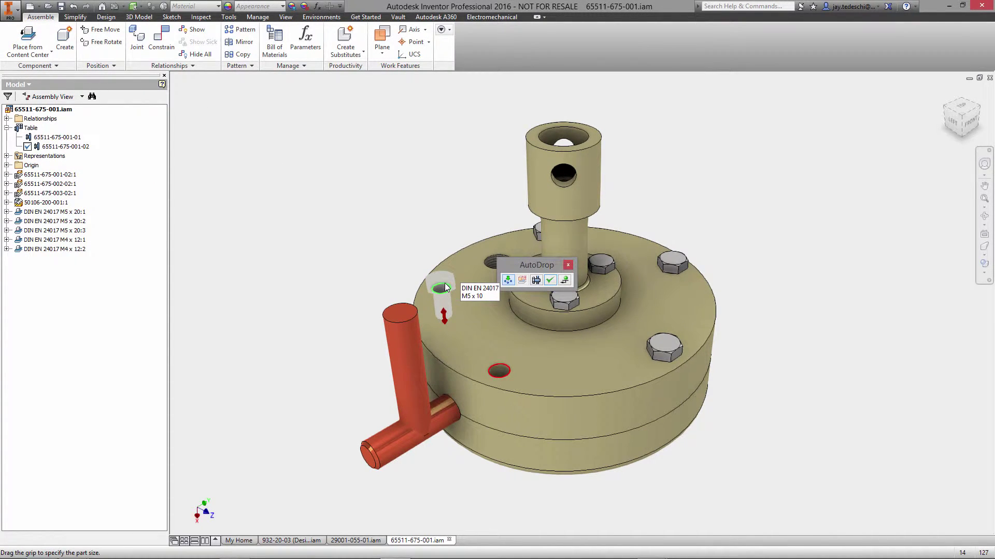
left_click_drag(446, 319, 449, 344)
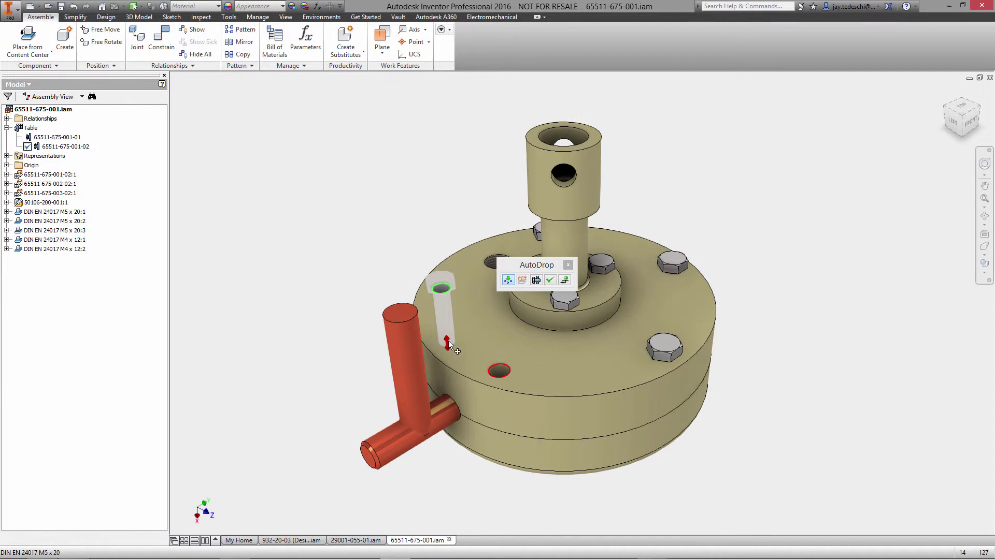
left_click(550, 281)
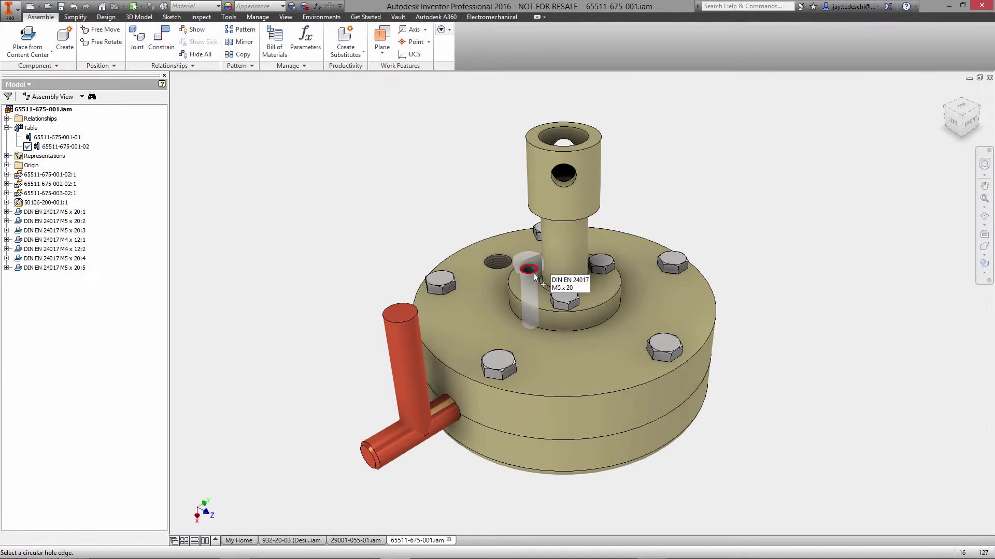
- Place a DIN EN 24017 M4 x 12 hex bolt in the empty hole of the central collar and end bolt placement
left_click(532, 272)
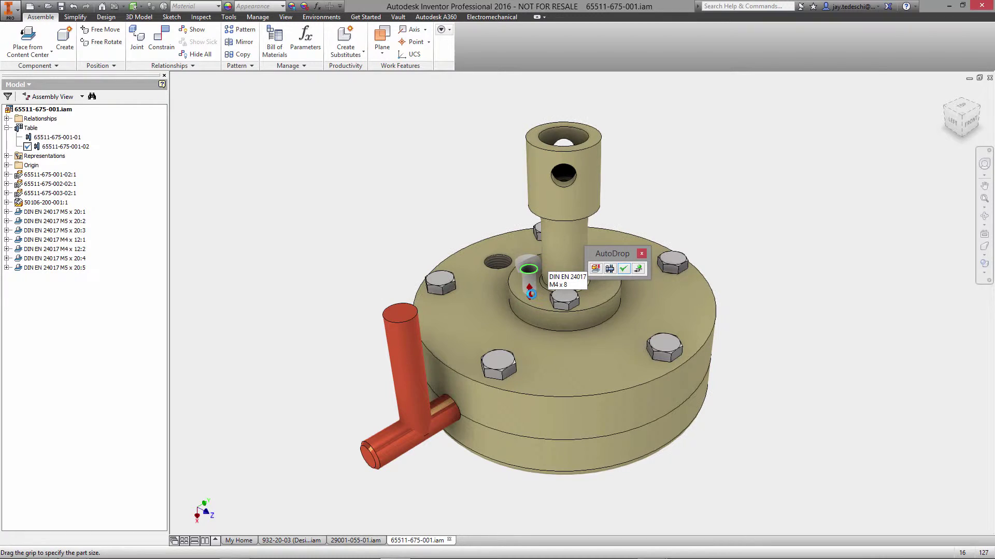
left_click_drag(531, 299, 531, 307)
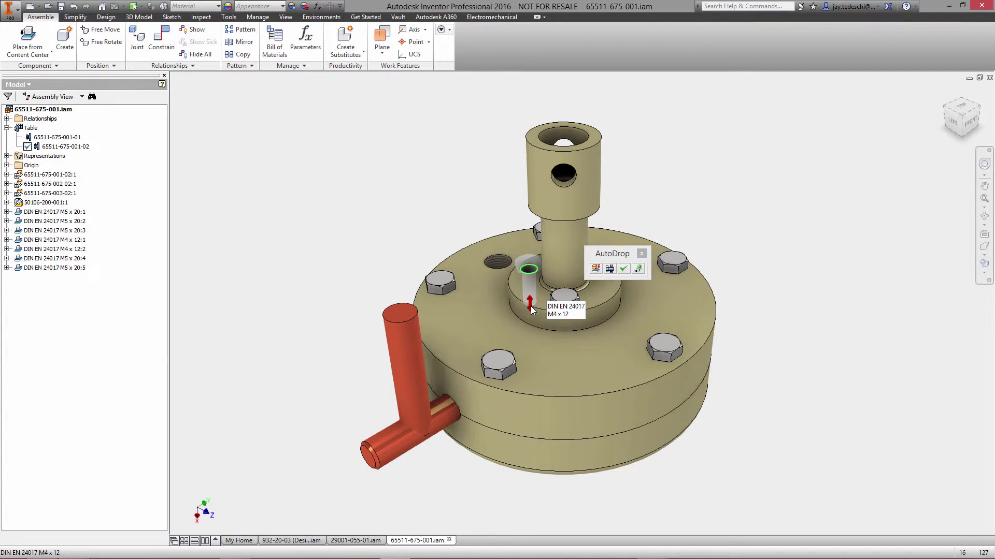
left_click(624, 269)
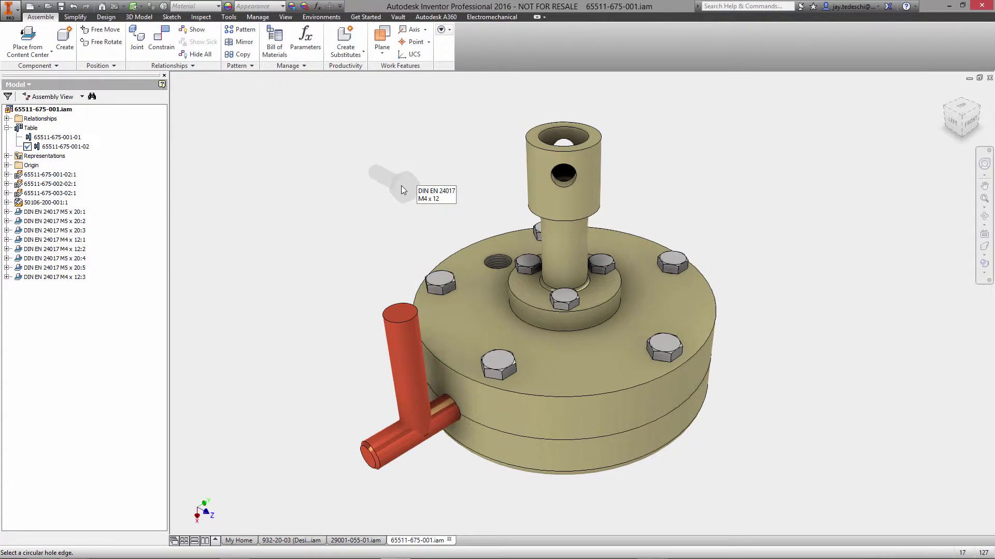
right_click(401, 186)
left_click(425, 216)
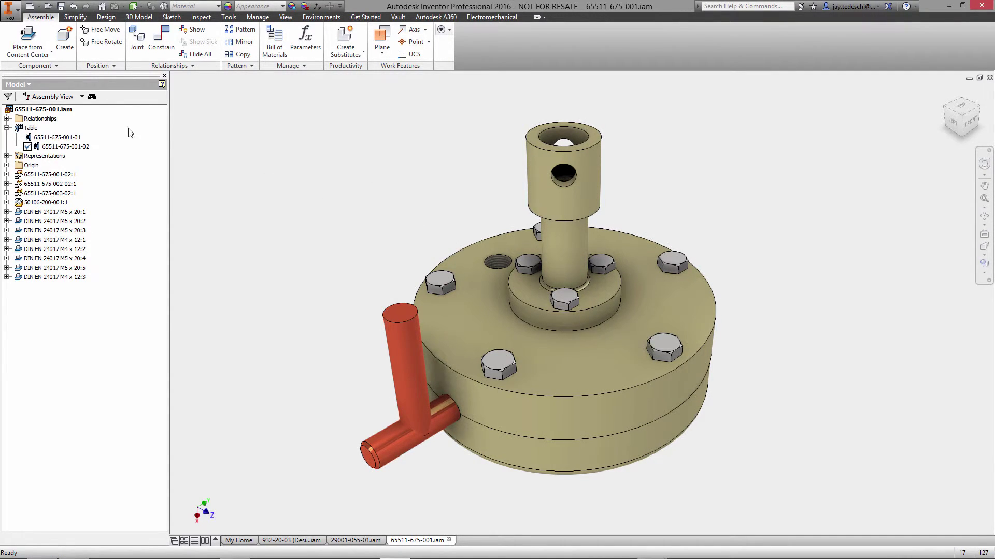
double_click(70, 137)
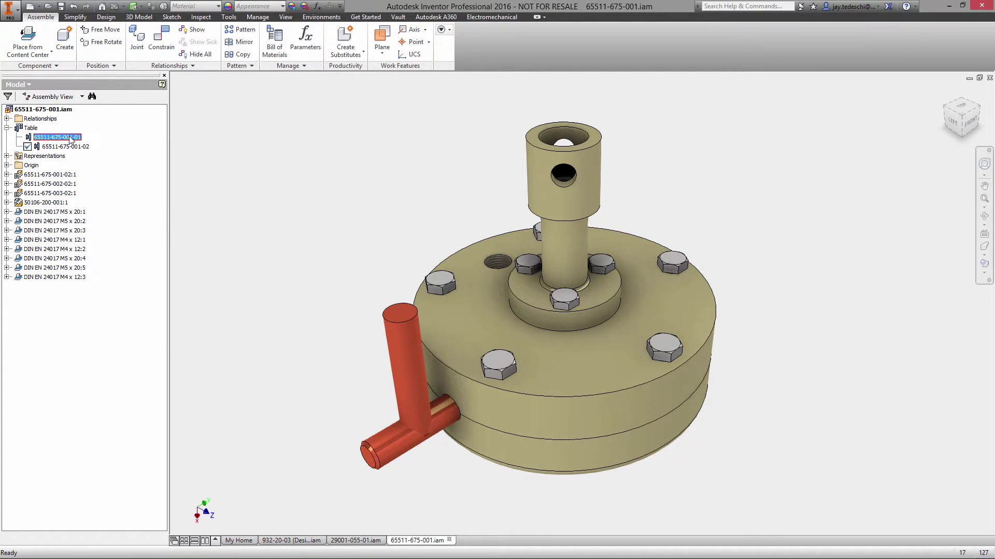
right_click(70, 138)
left_click(104, 170)
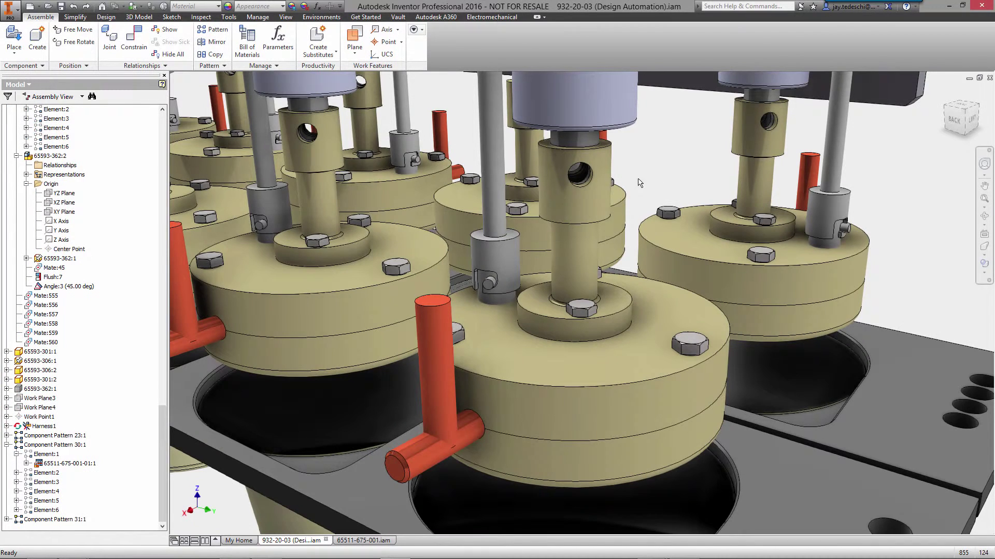
- Edit subassembly 65593-362:2 of 932-20-03 in place and insert 29001-055-02.iam with interactive iMate placement
double_click(67, 157)
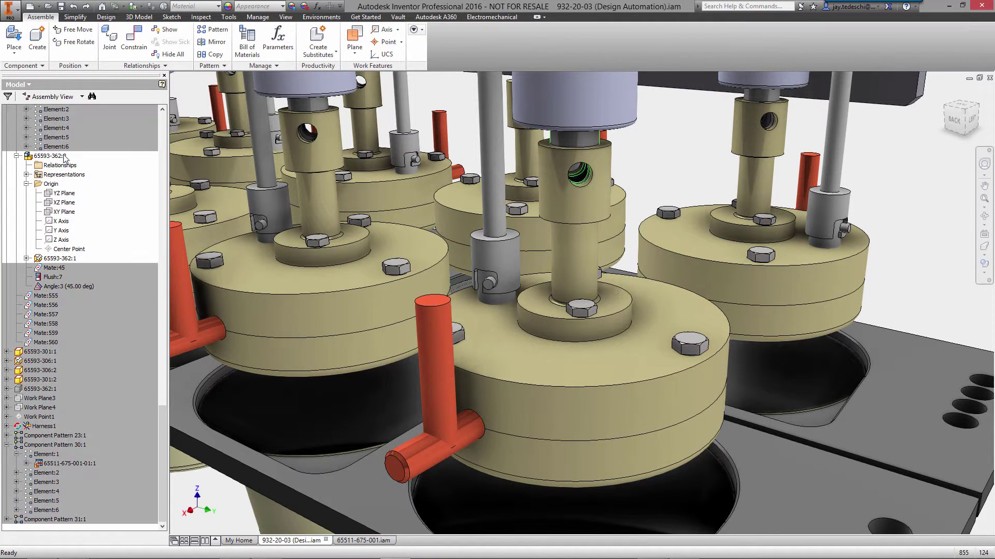
right_click(681, 170)
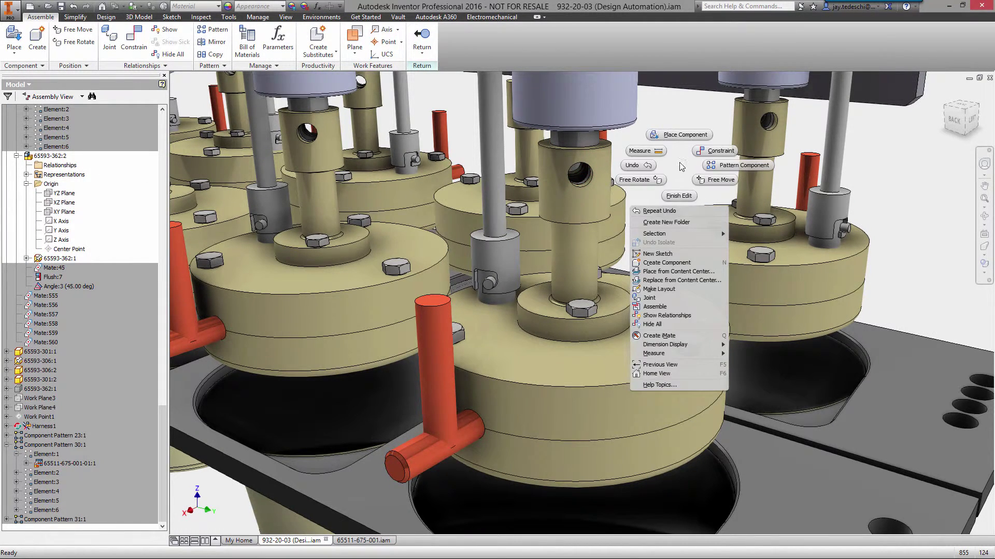
left_click(679, 137)
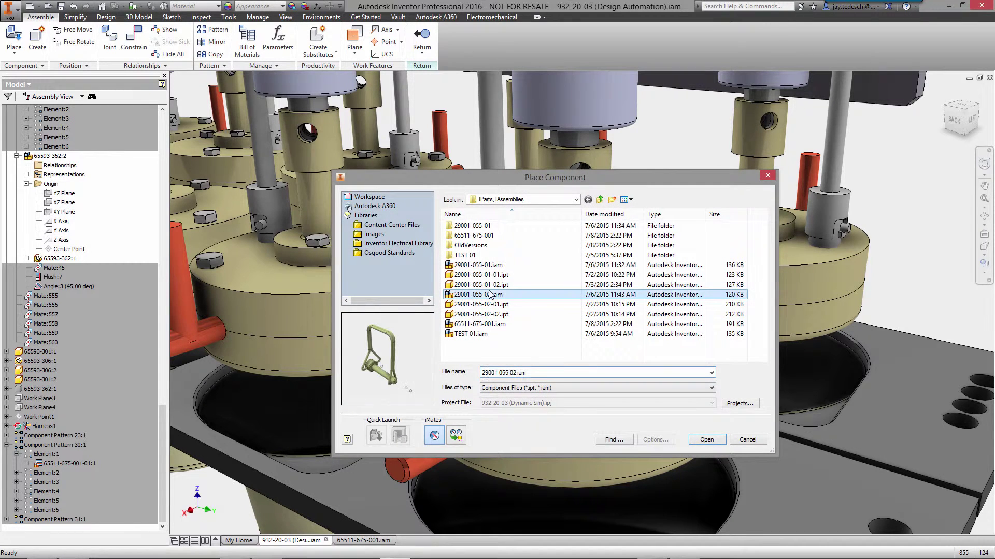
left_click(434, 436)
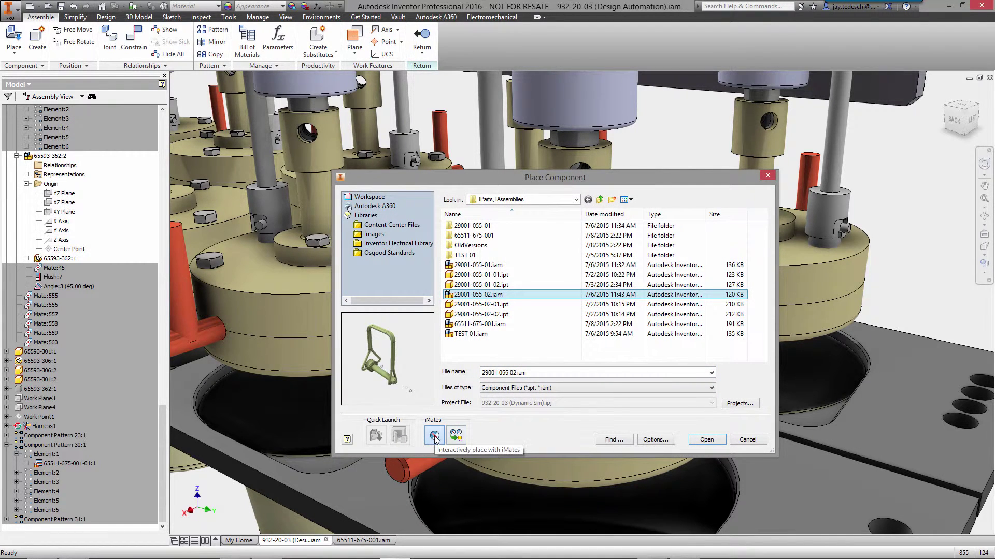
left_click(693, 442)
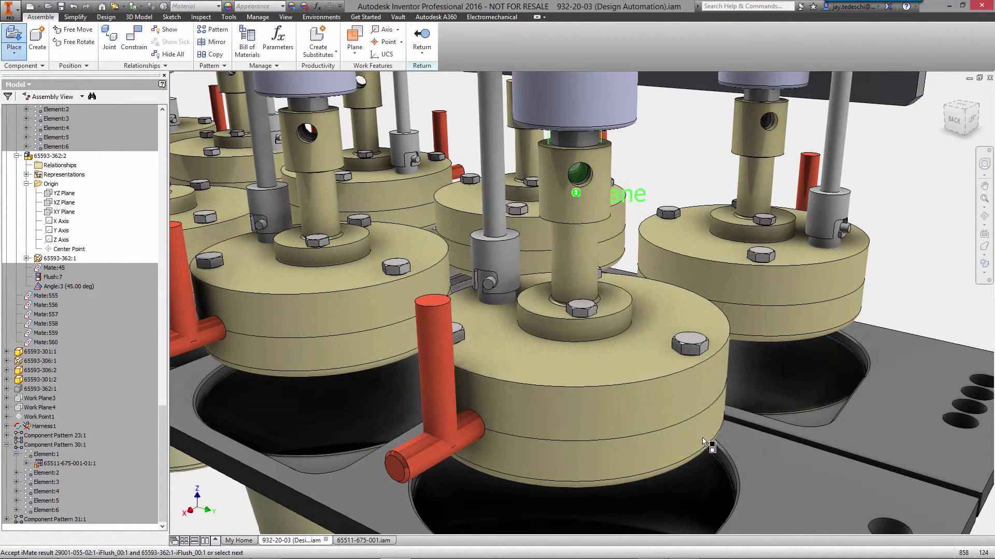
- Generate the remaining iMate results to seat the locking pin in the shaft's cross hole and end component placement
right_click(728, 379)
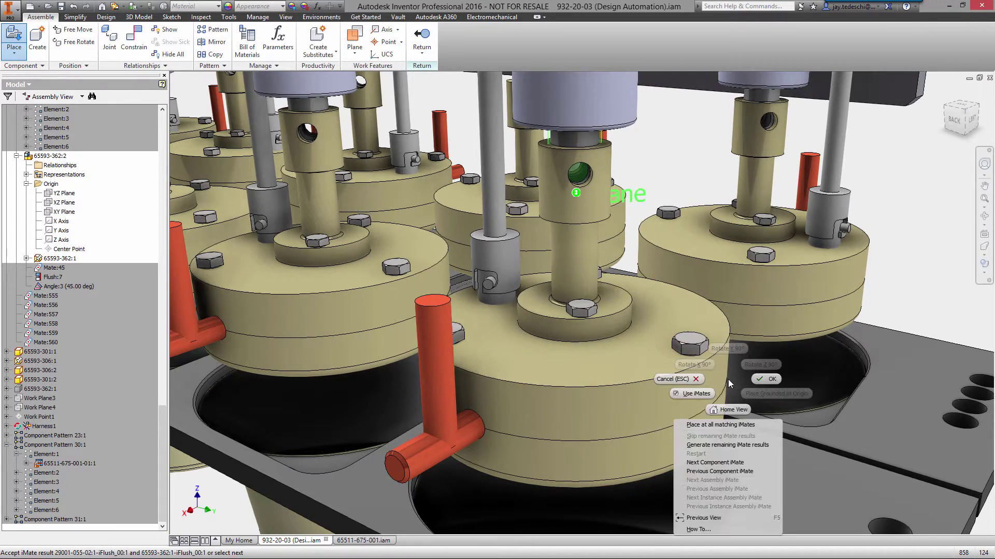
left_click(728, 444)
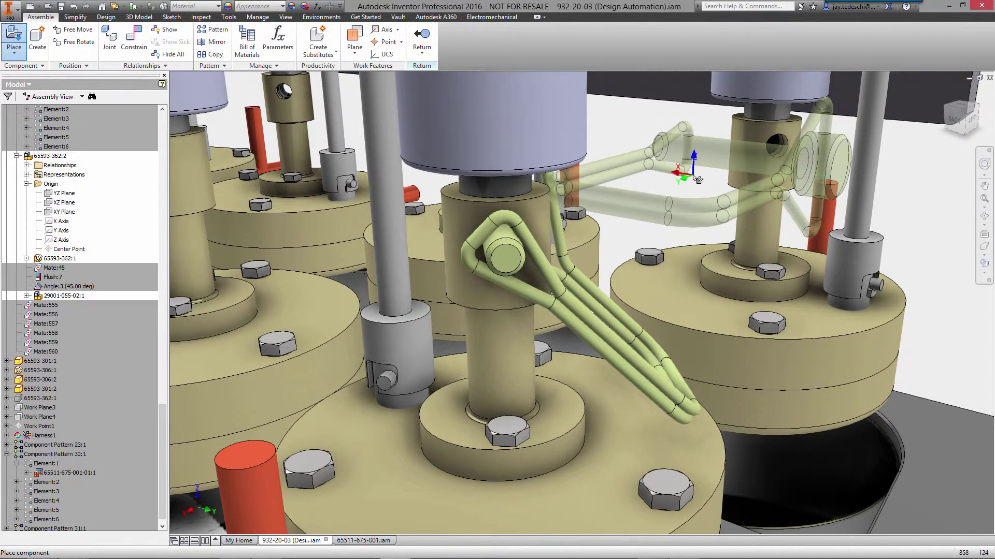
right_click(684, 176)
left_click(695, 220)
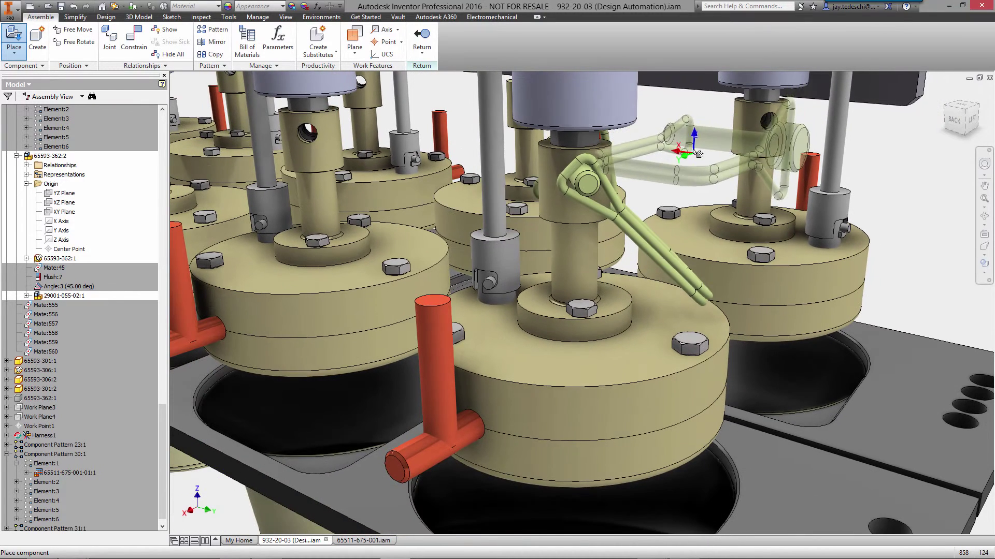
right_click(686, 156)
key("Escape")
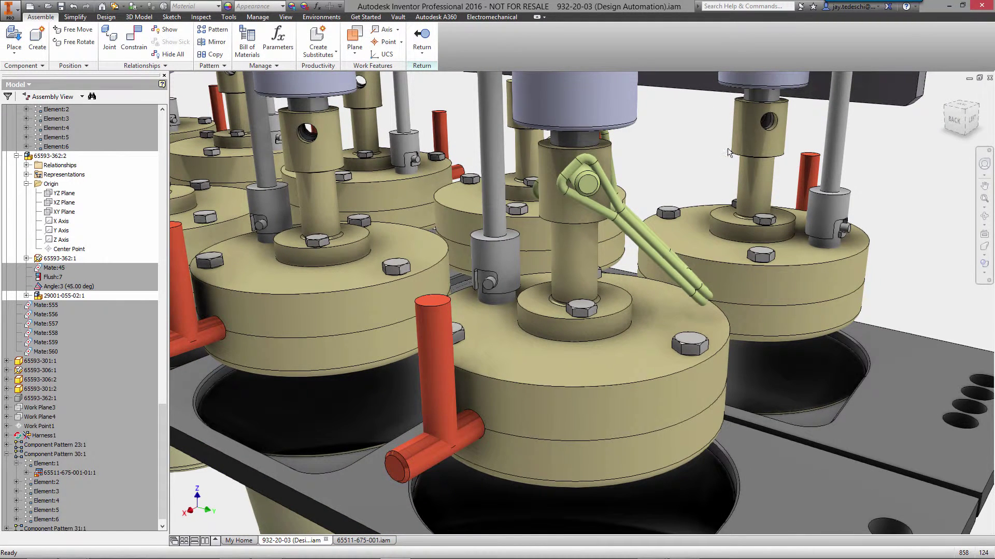
left_click(215, 30)
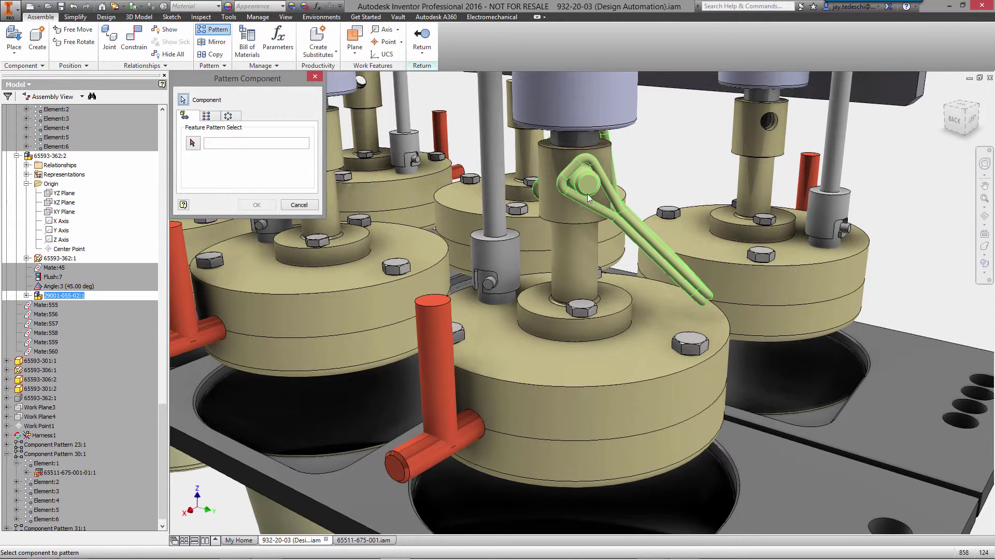
left_click(206, 115)
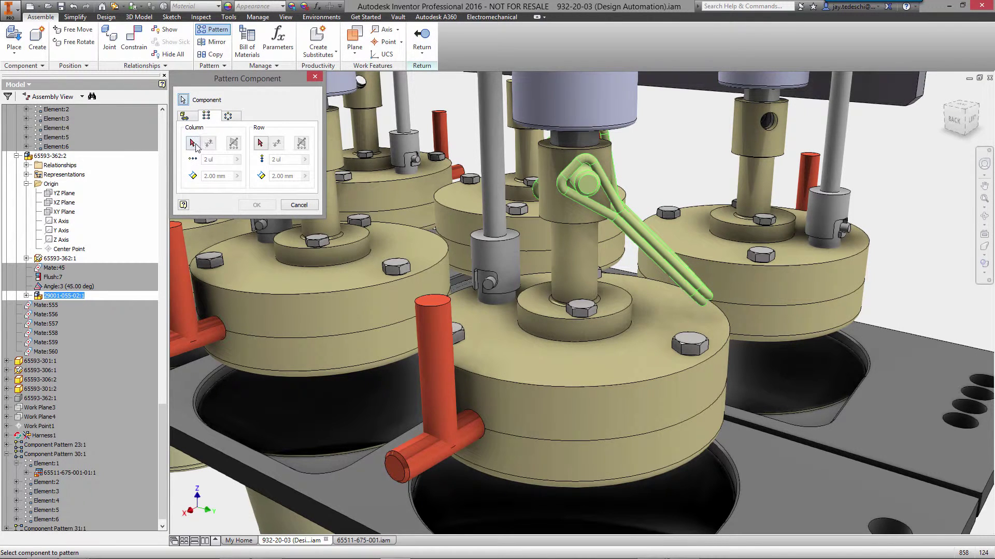
left_click(61, 229)
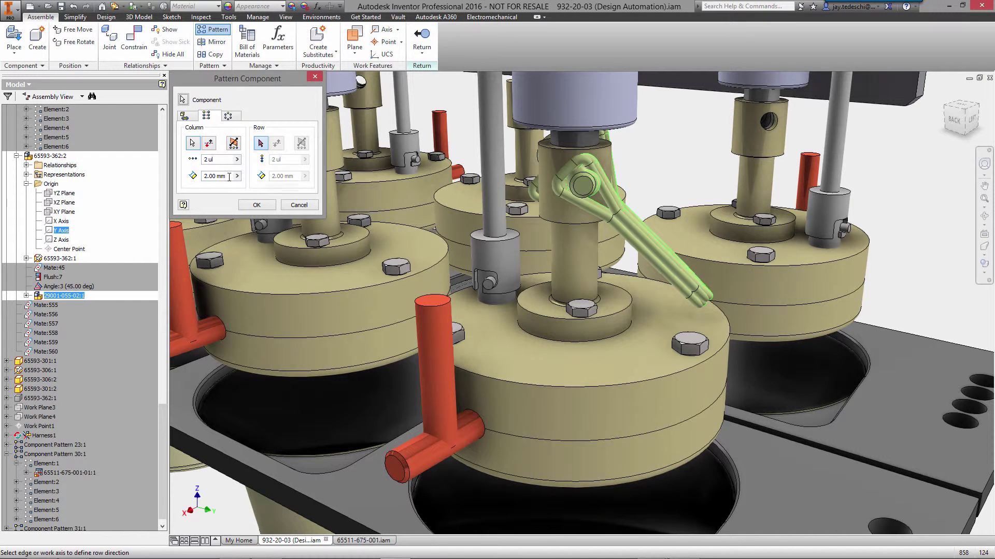
left_click(257, 205)
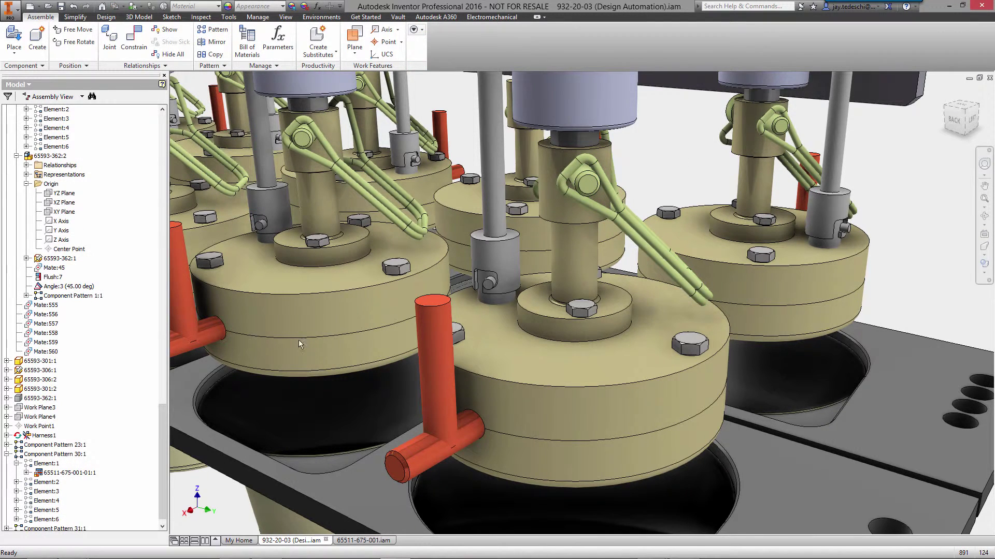
left_click(70, 473)
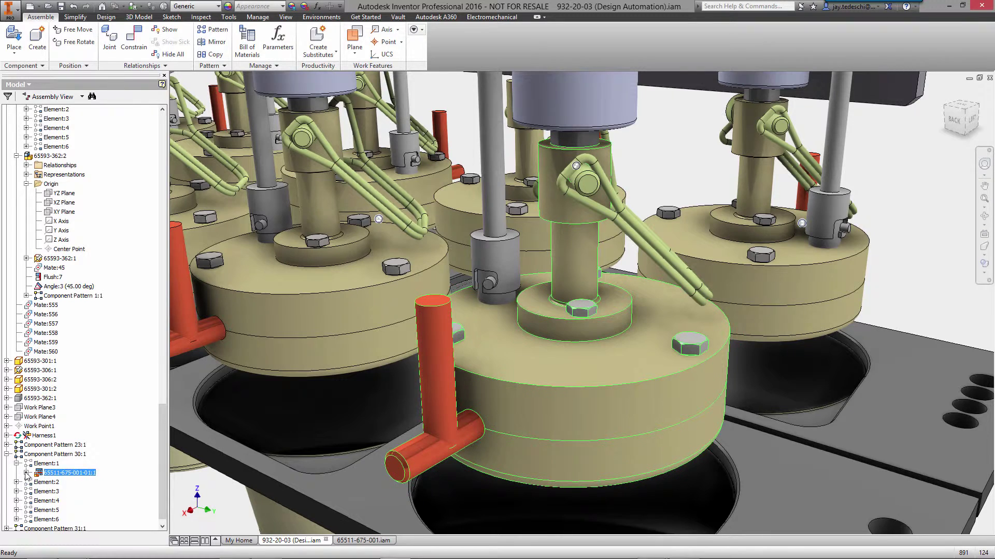
left_click(26, 473)
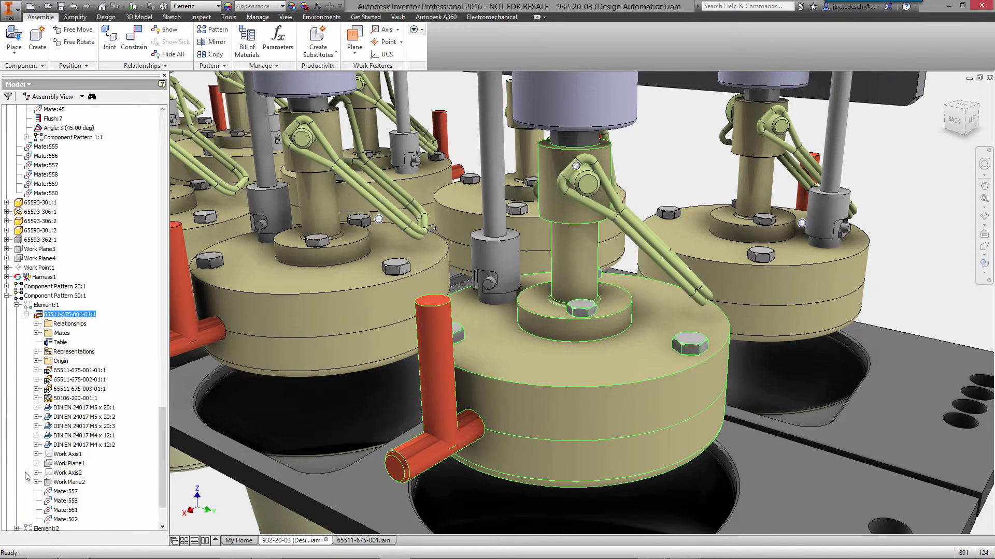
left_click(60, 343)
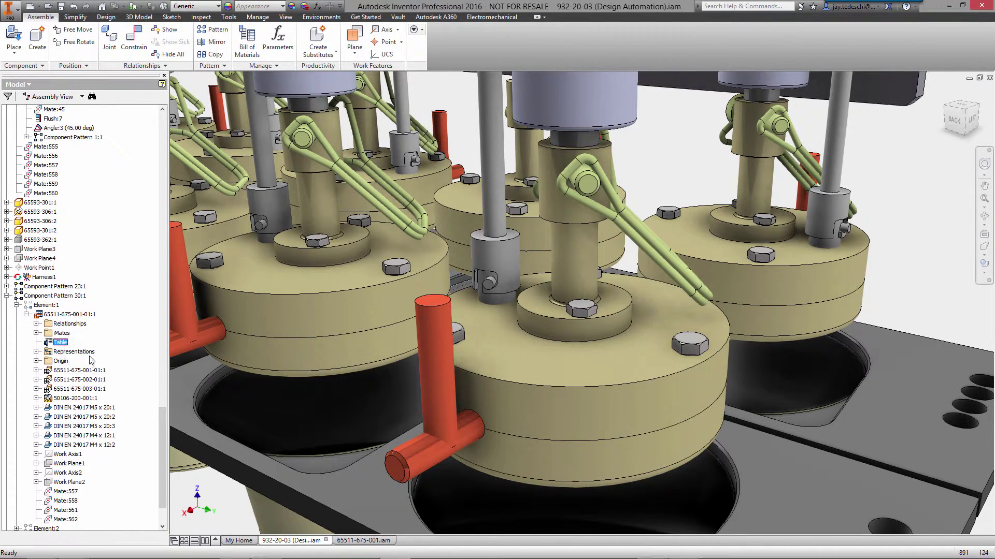
left_click(233, 98)
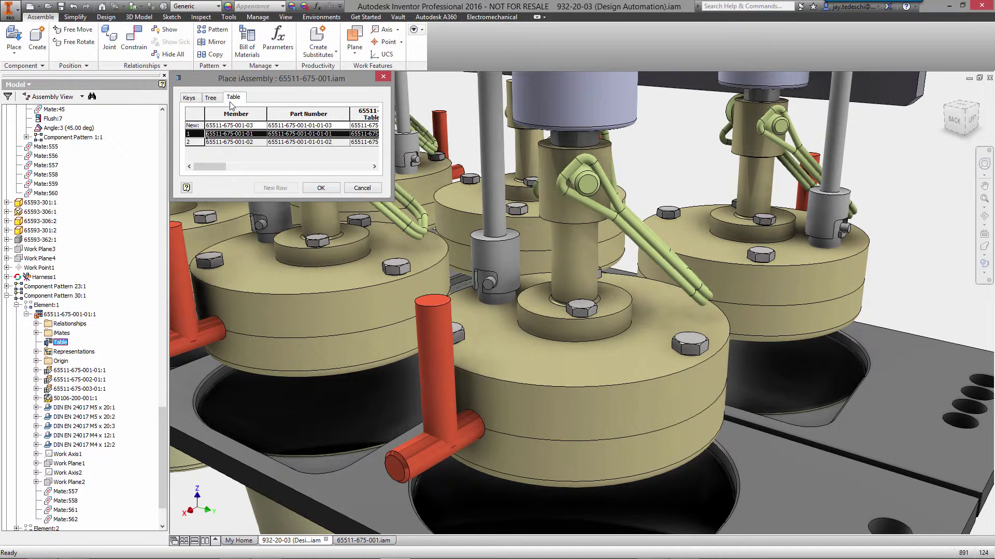
left_click(206, 142)
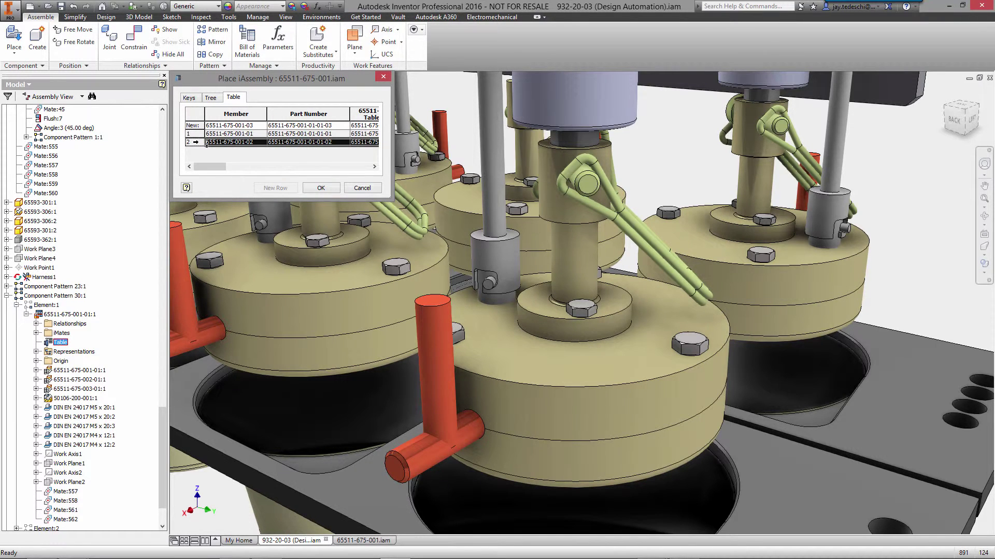
left_click(322, 188)
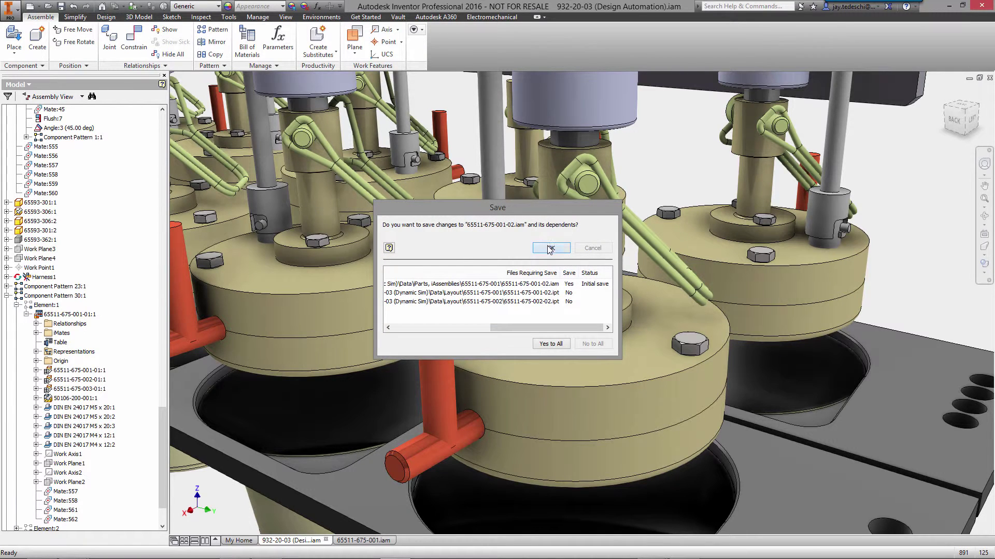
left_click(550, 248)
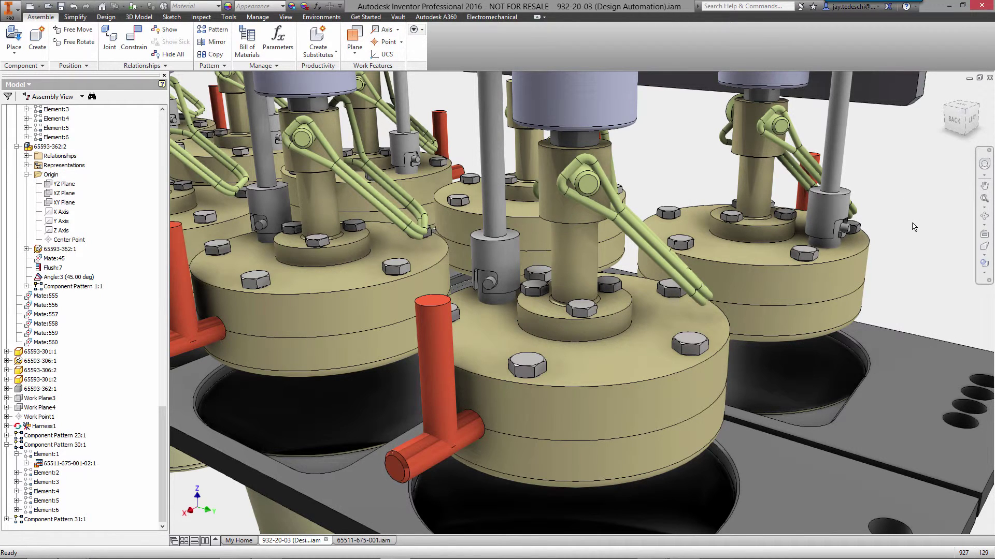
key("F6")
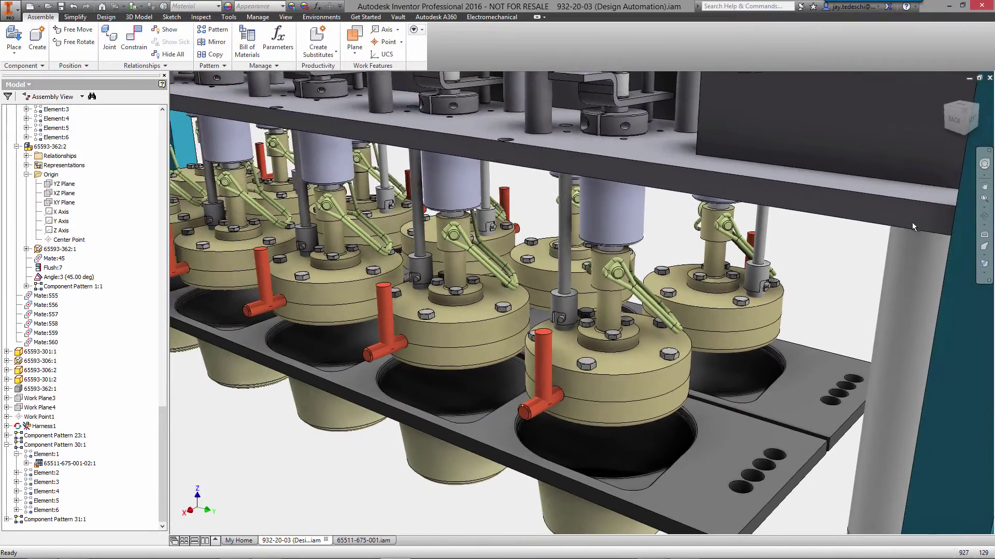